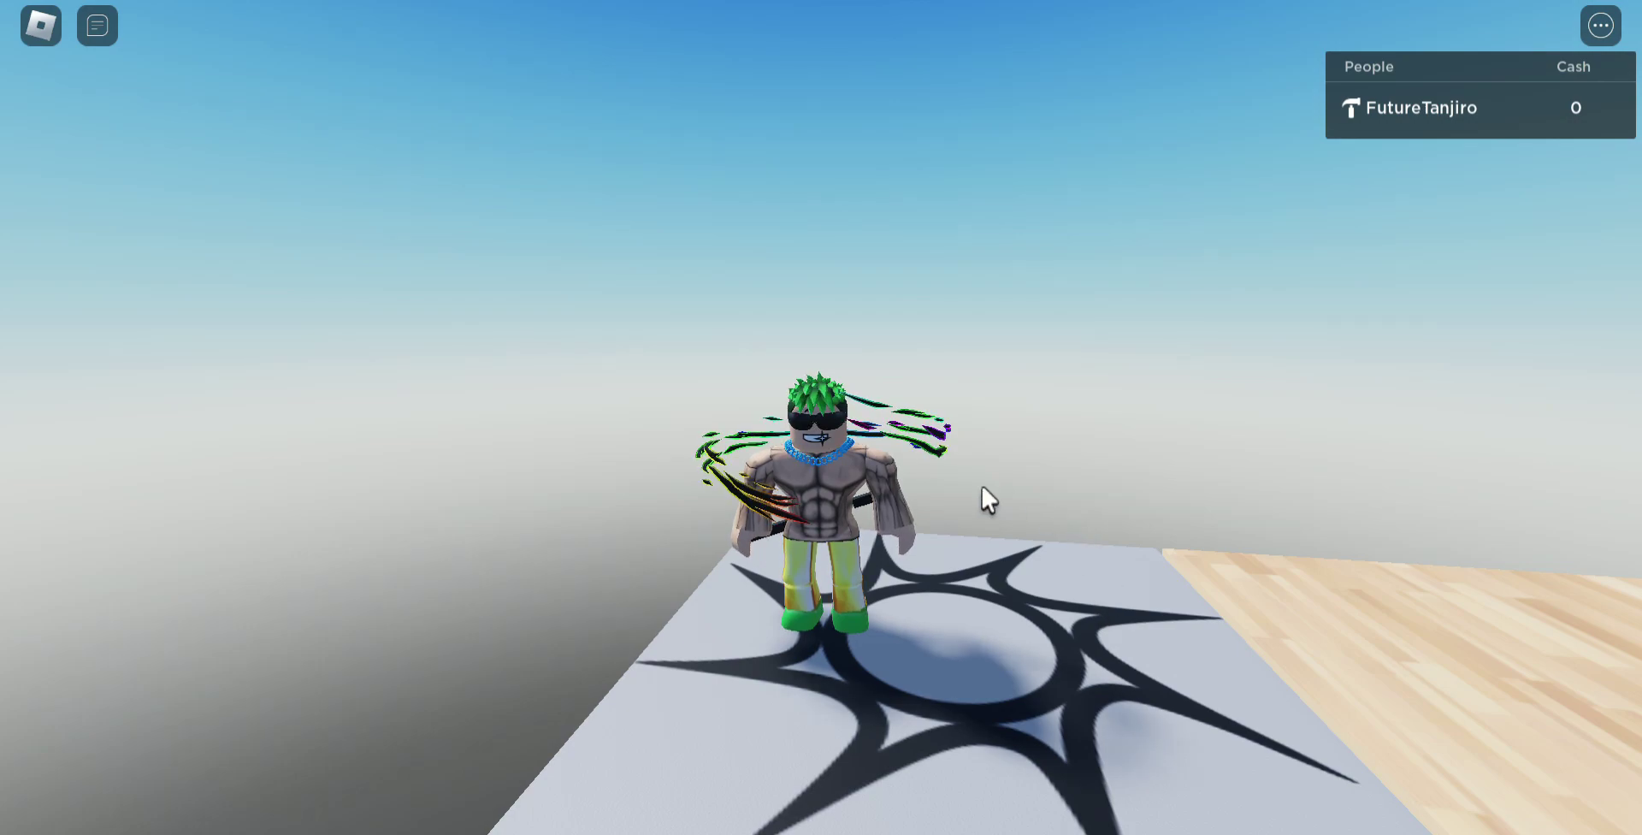
Step: Run off the grey spawn platform along the wooden walkway to the padlocked door
{"action": "key", "text": "w"}
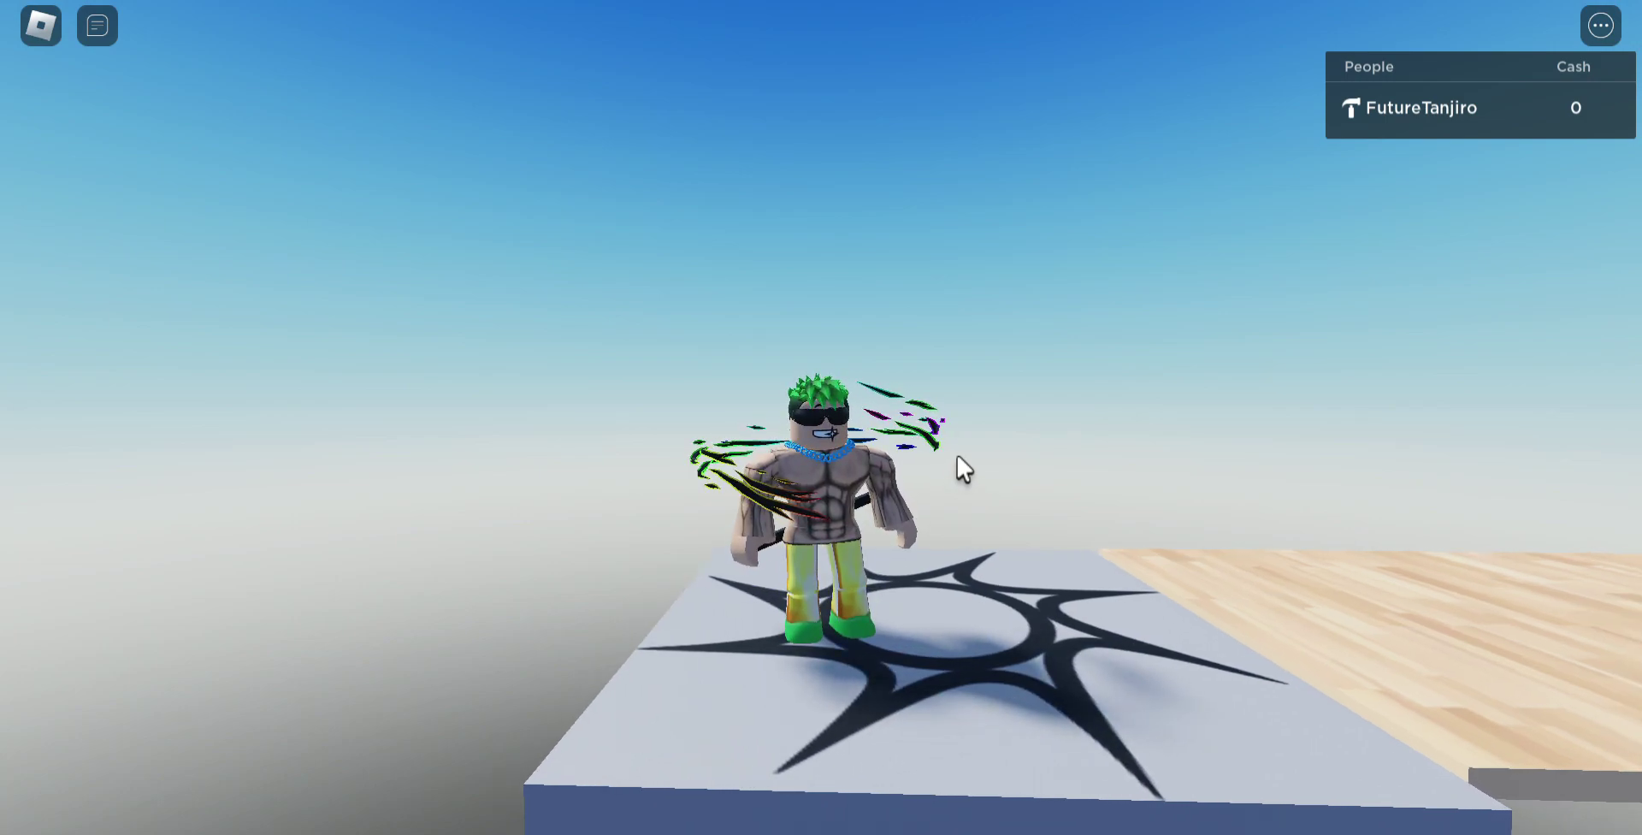
{"action": "key", "text": "Right"}
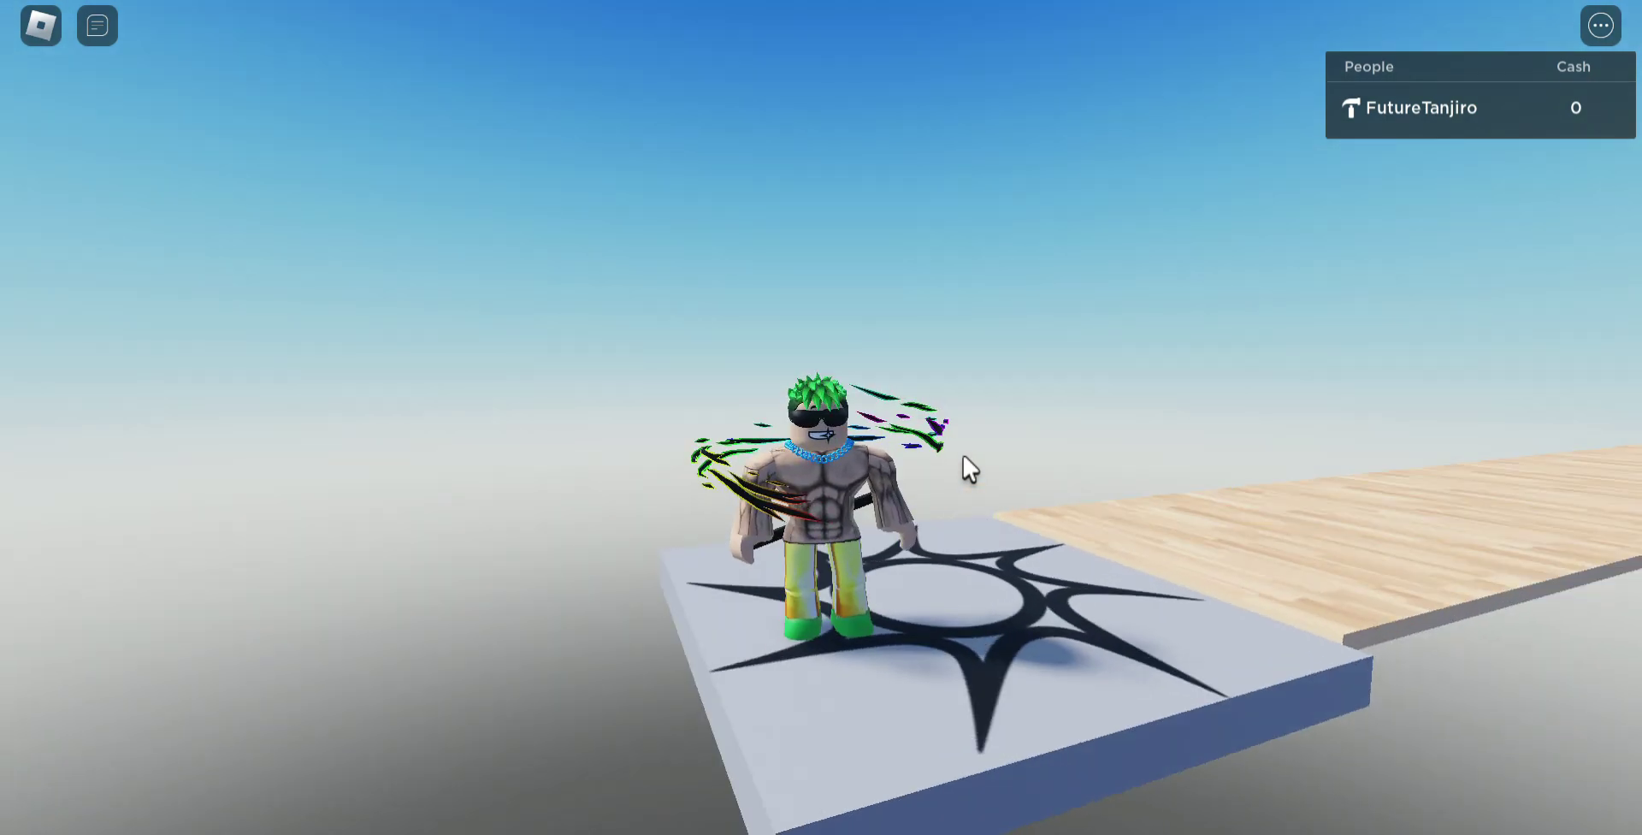
{"action": "key", "text": "Right"}
{"action": "key", "text": "w"}
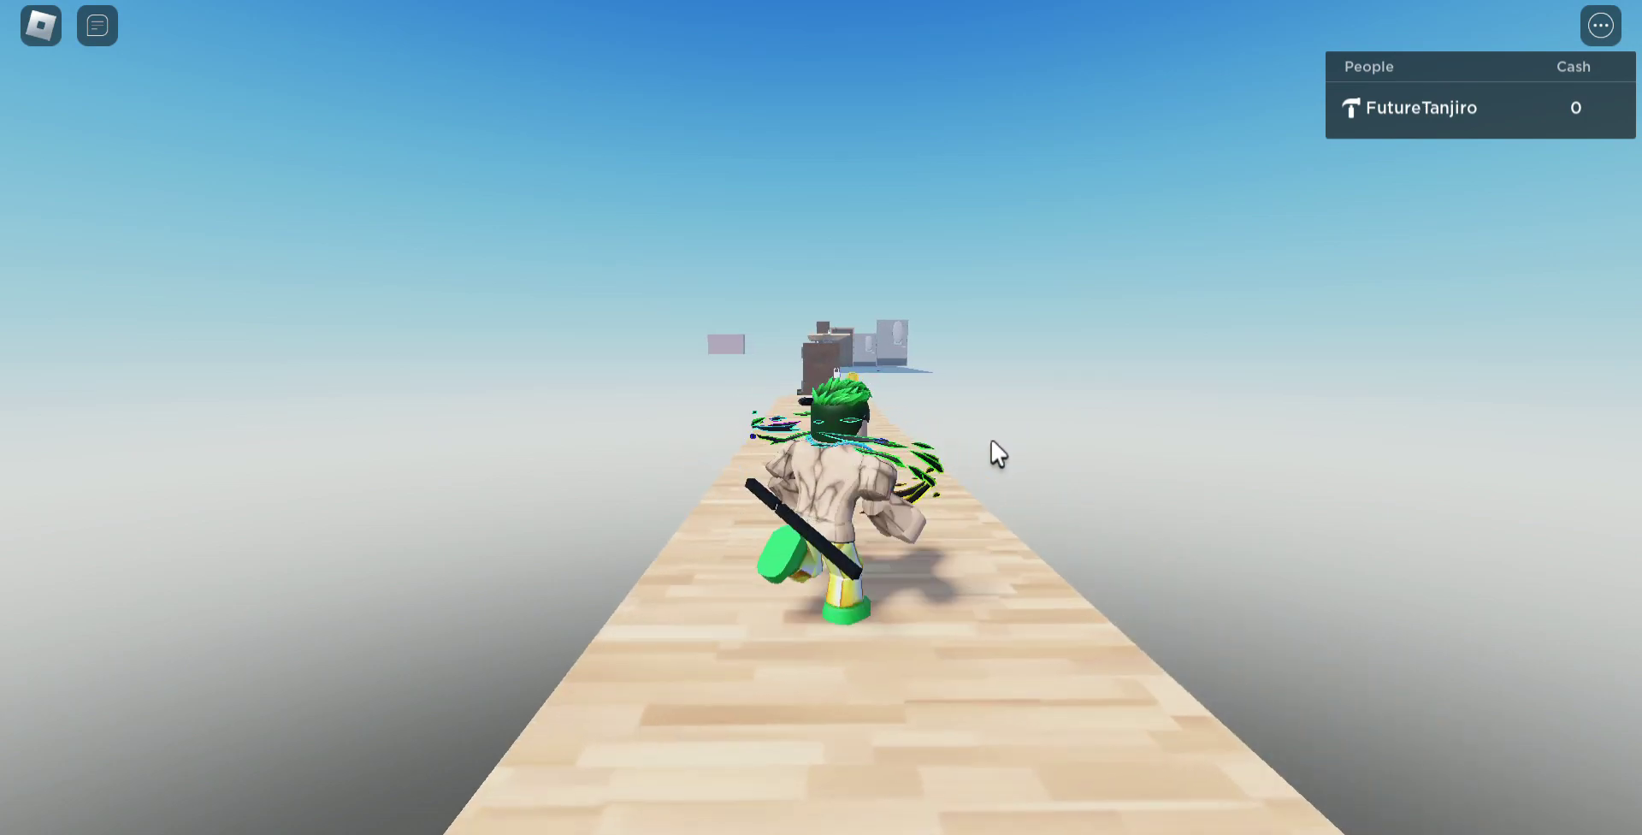
{"action": "key", "text": "w"}
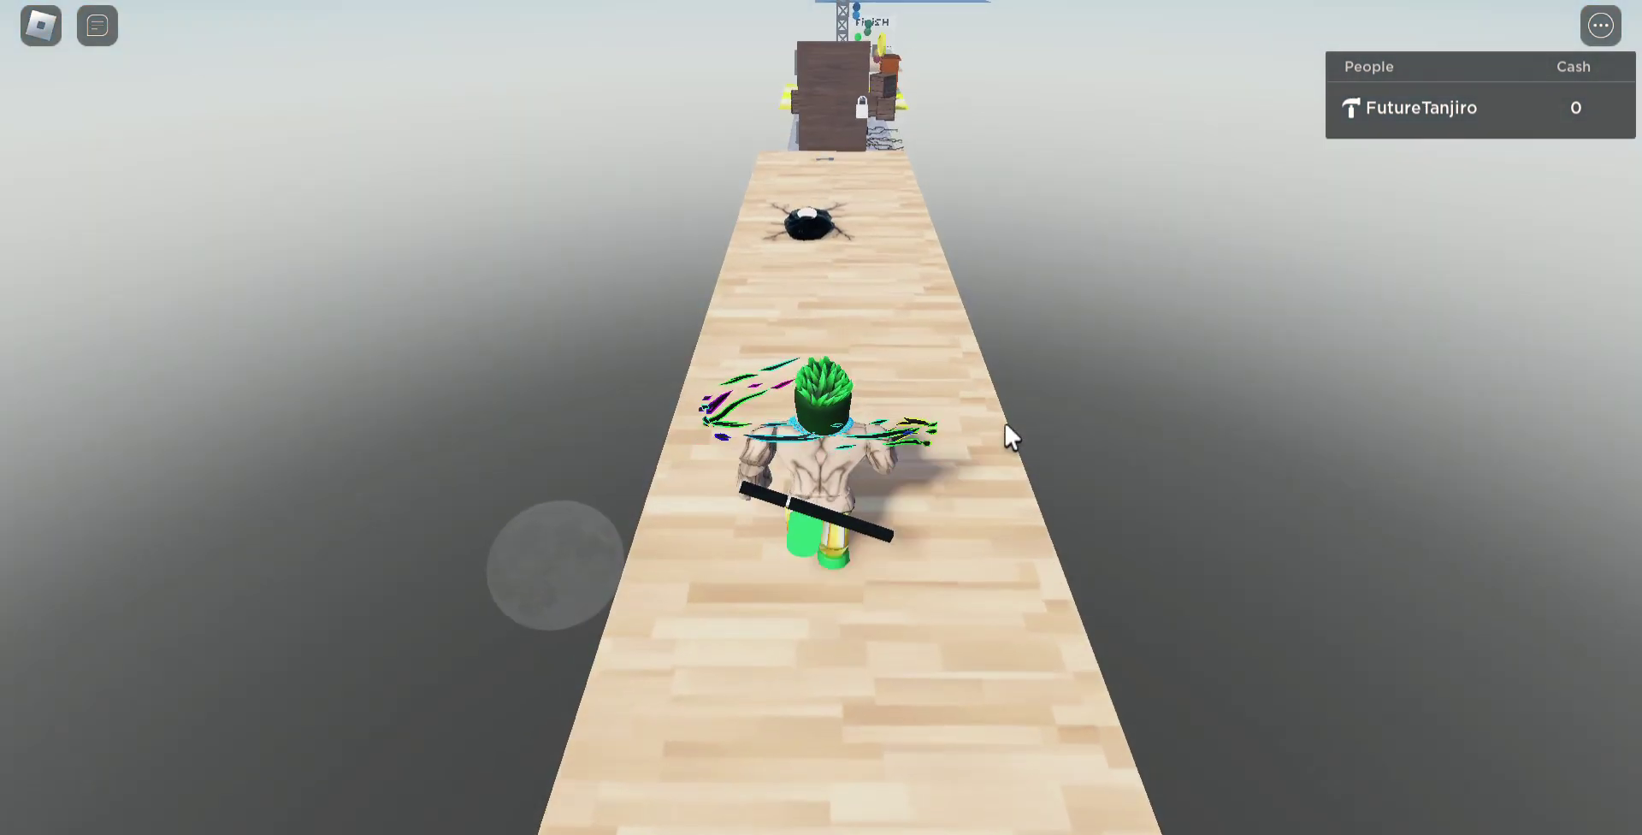
{"action": "key", "text": "w"}
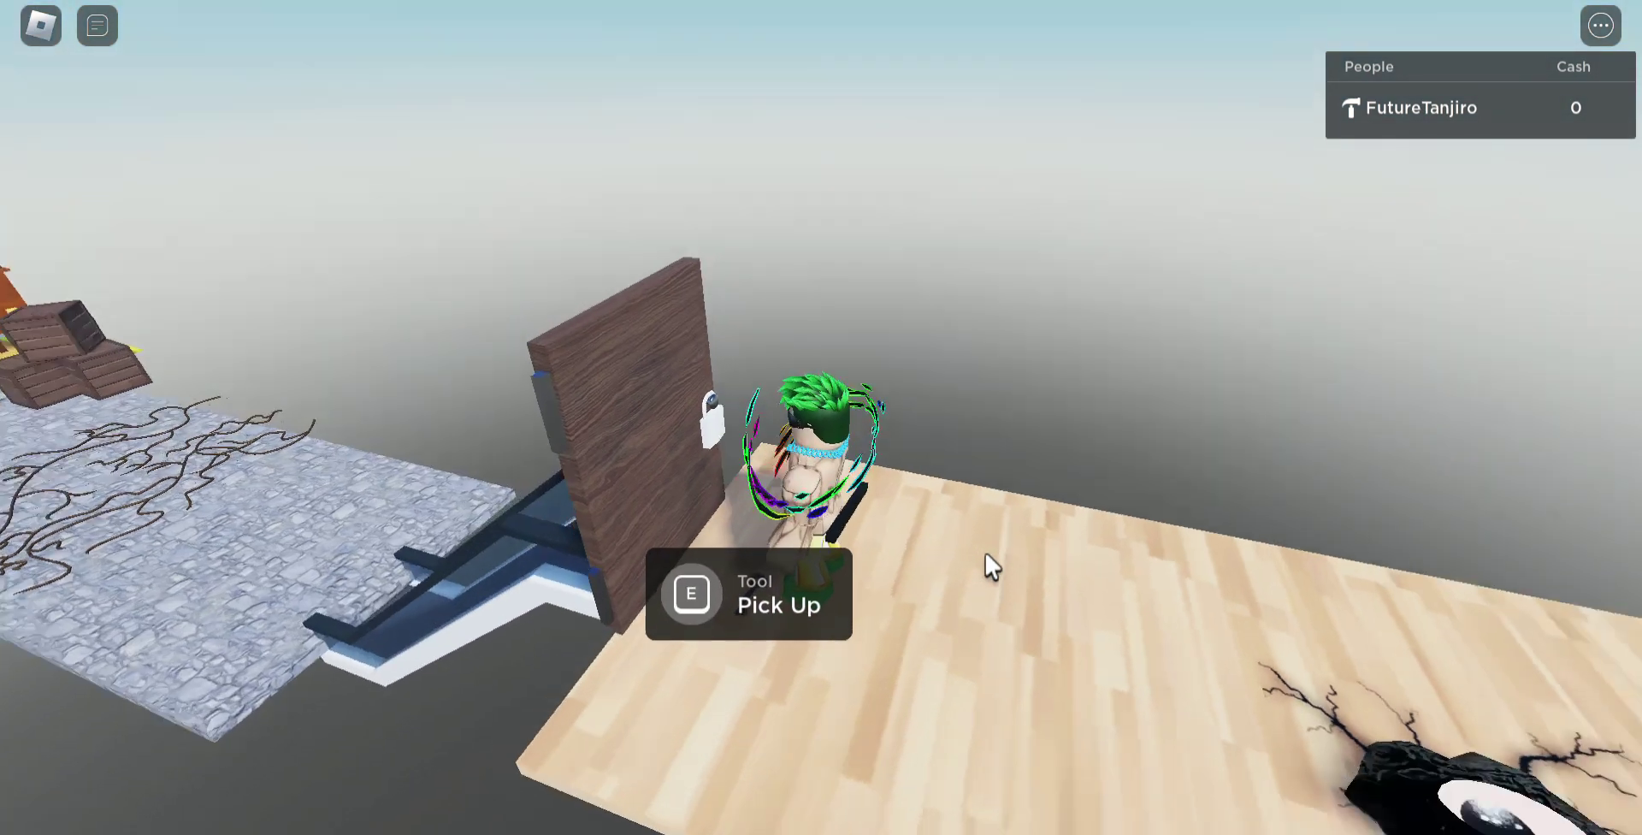
Step: Pick up Key2 and unlock the padlocked door
{"action": "key", "text": "e"}
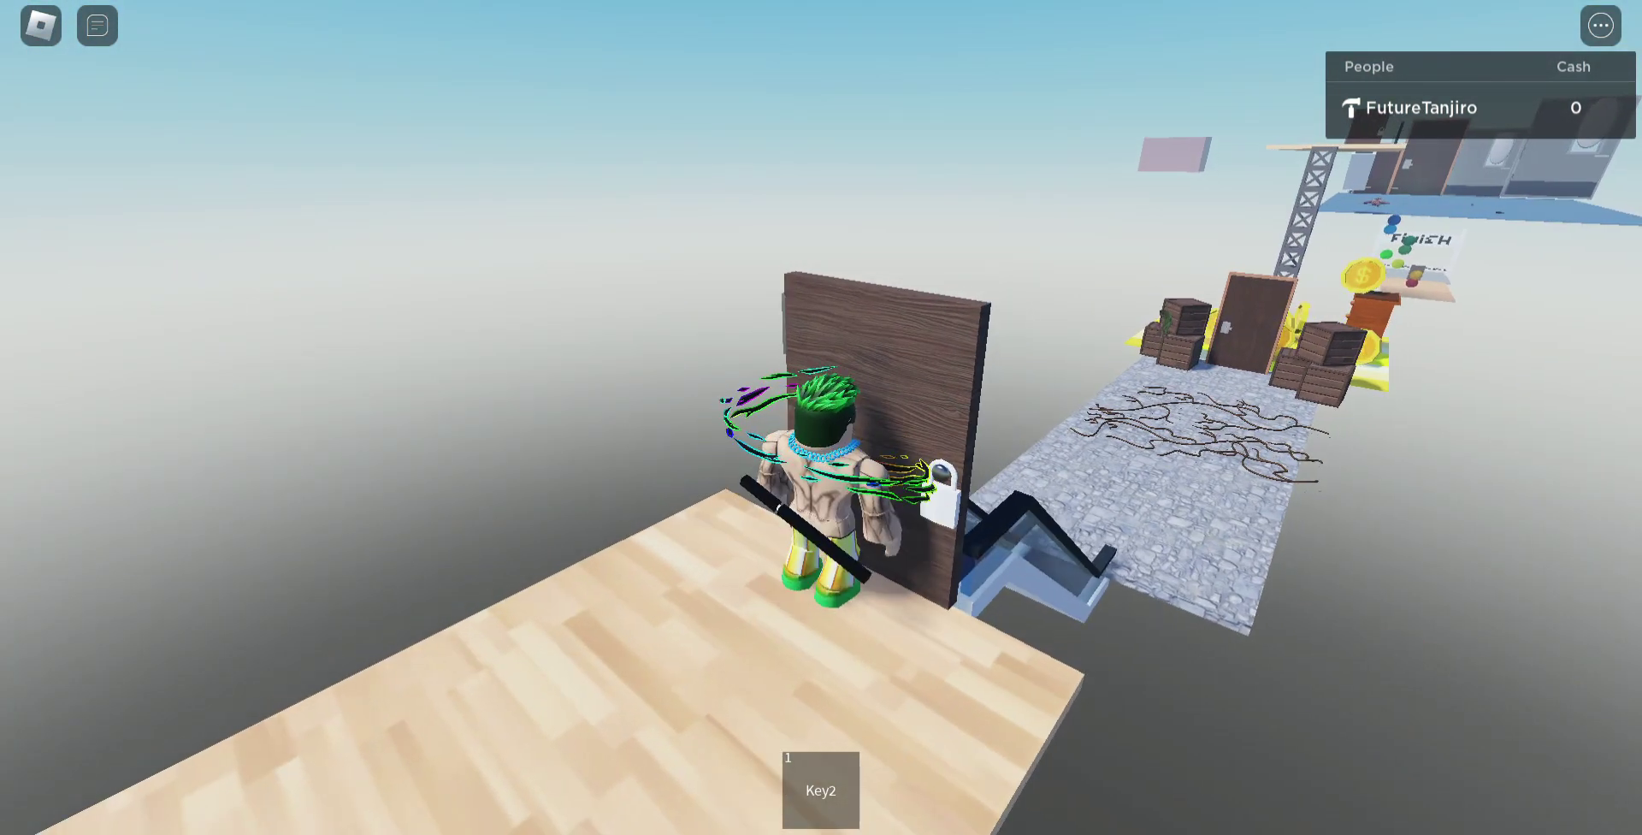
{"action": "key", "text": "w"}
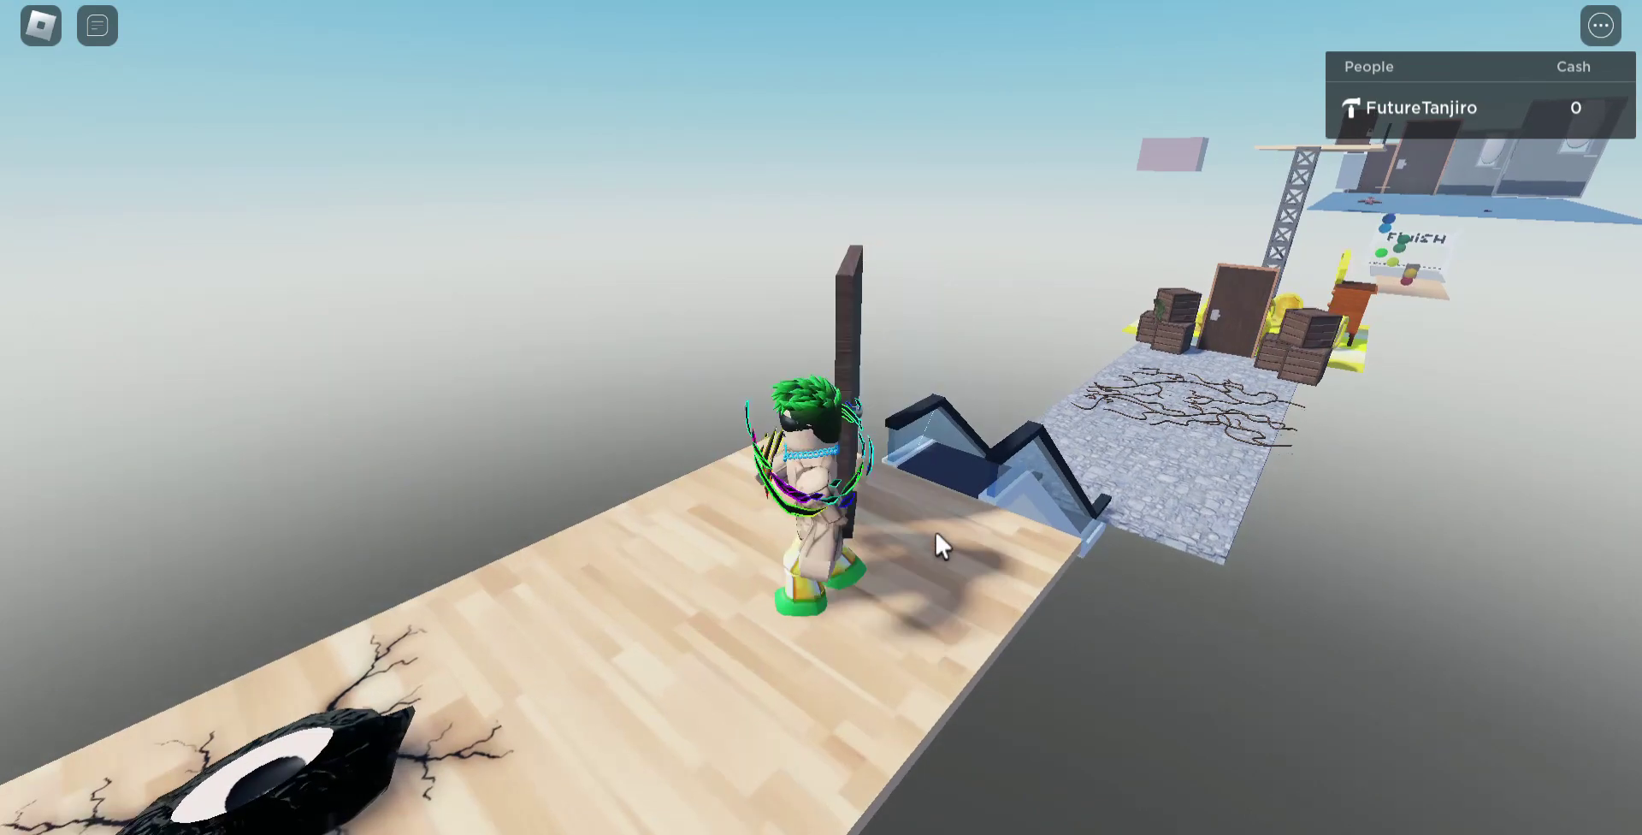
{"action": "key", "text": "w"}
{"action": "key", "text": "w"}
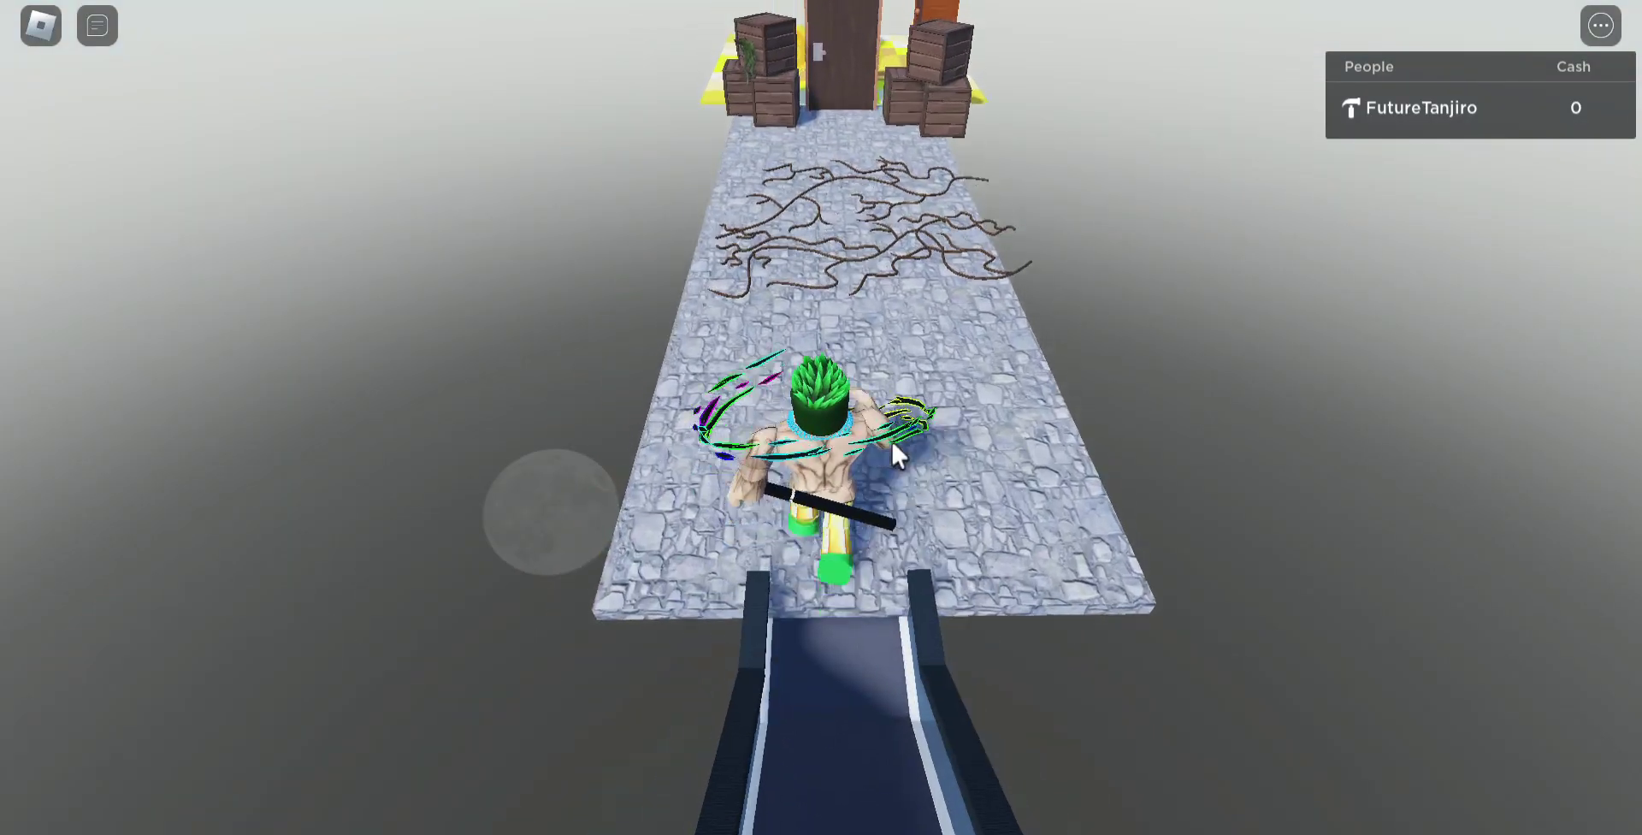
Step: Cross the stone path through the door between the crates, collecting coins on the yellow floor
{"action": "left_click_drag", "start_coordinate": [933, 436], "coordinate": [937, 450]}
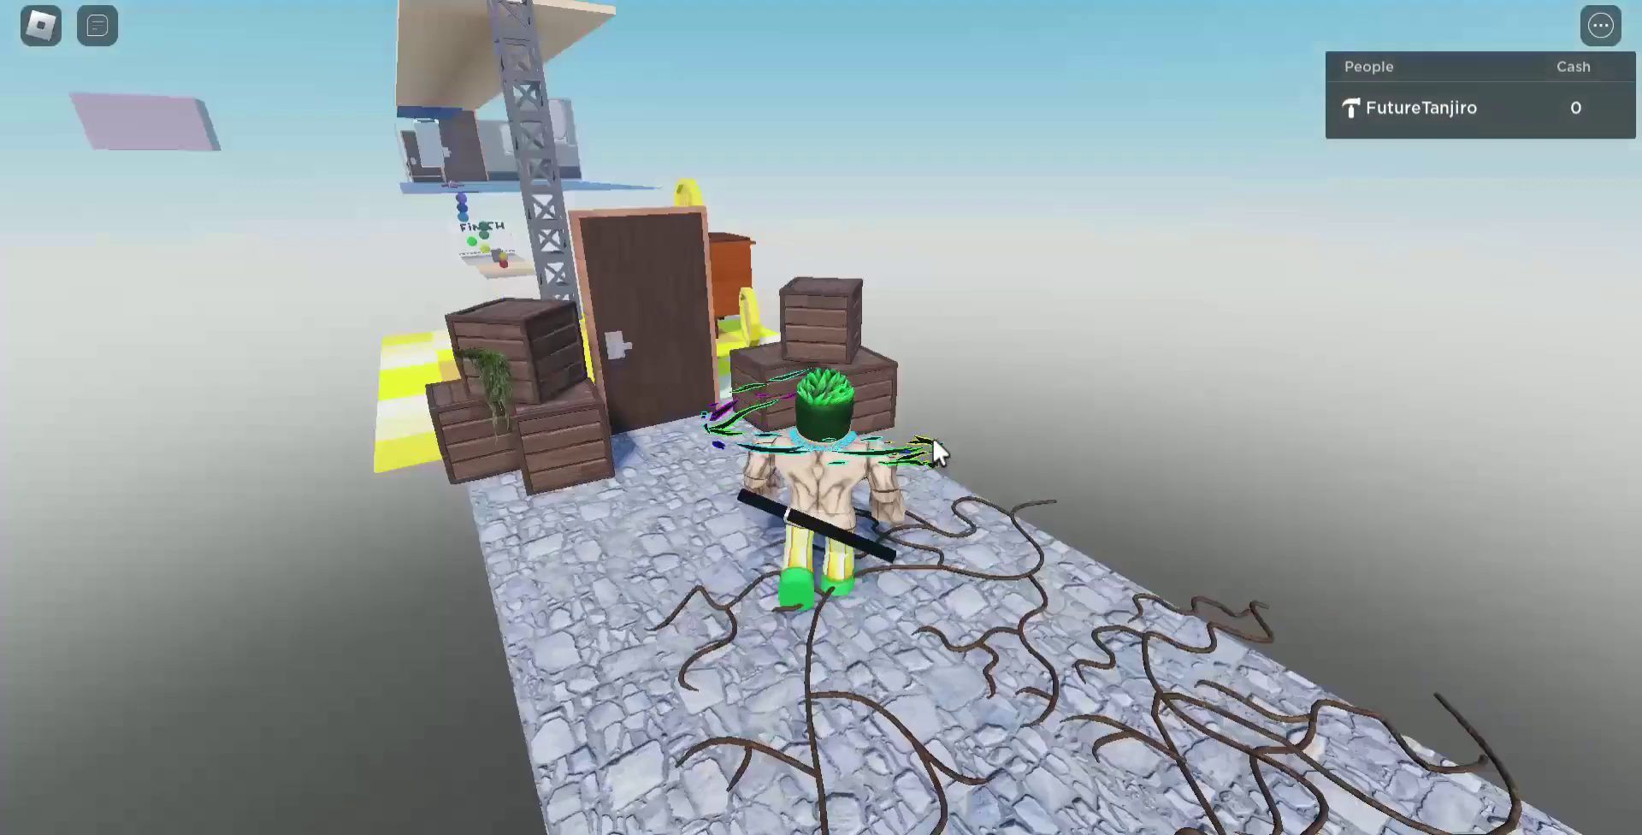
{"action": "key", "text": "w"}
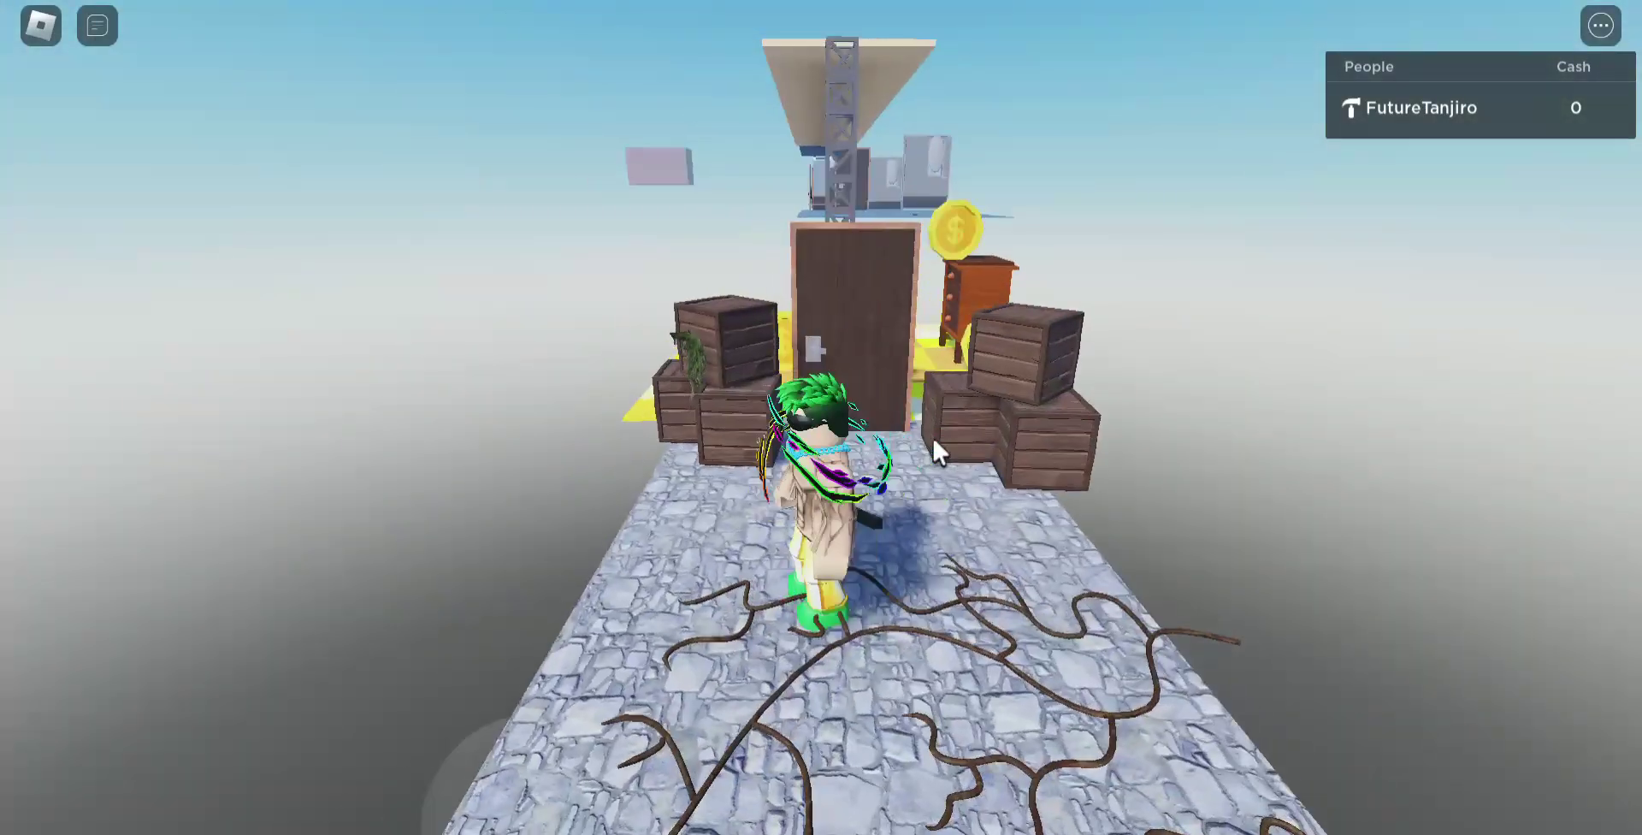
{"action": "left_click_drag", "start_coordinate": [932, 435], "coordinate": [926, 453]}
{"action": "key", "text": "w"}
{"action": "key", "text": "e"}
{"action": "key", "text": "w"}
{"action": "key", "text": "w"}
{"action": "key", "text": "w"}
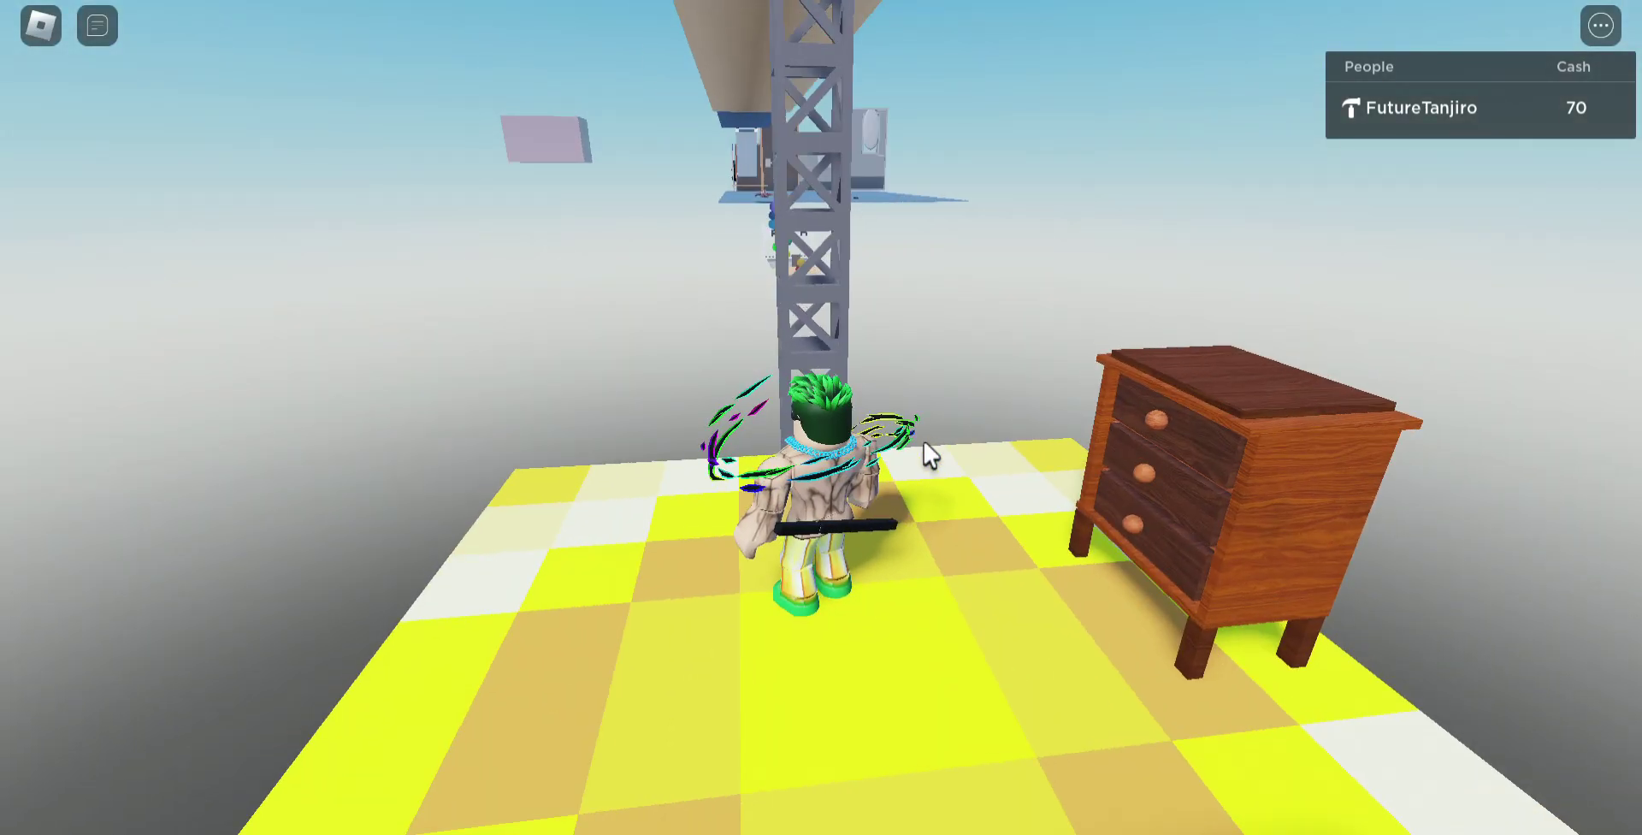
Step: Climb the metal tower and run the upper walkway to the DANGER sign
{"action": "key", "text": "w"}
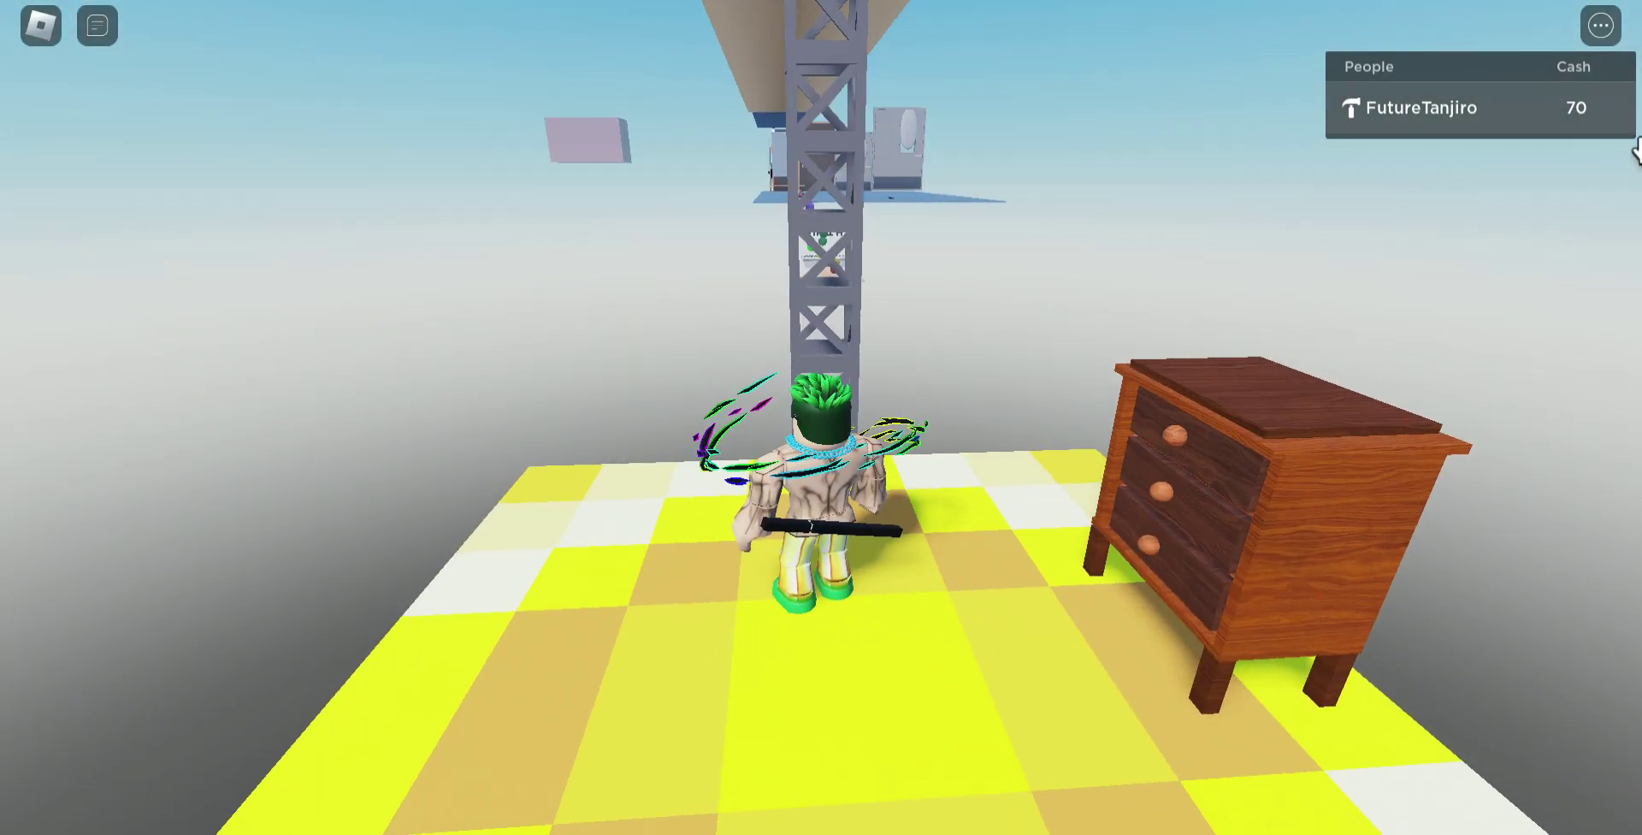
{"action": "key", "text": "w"}
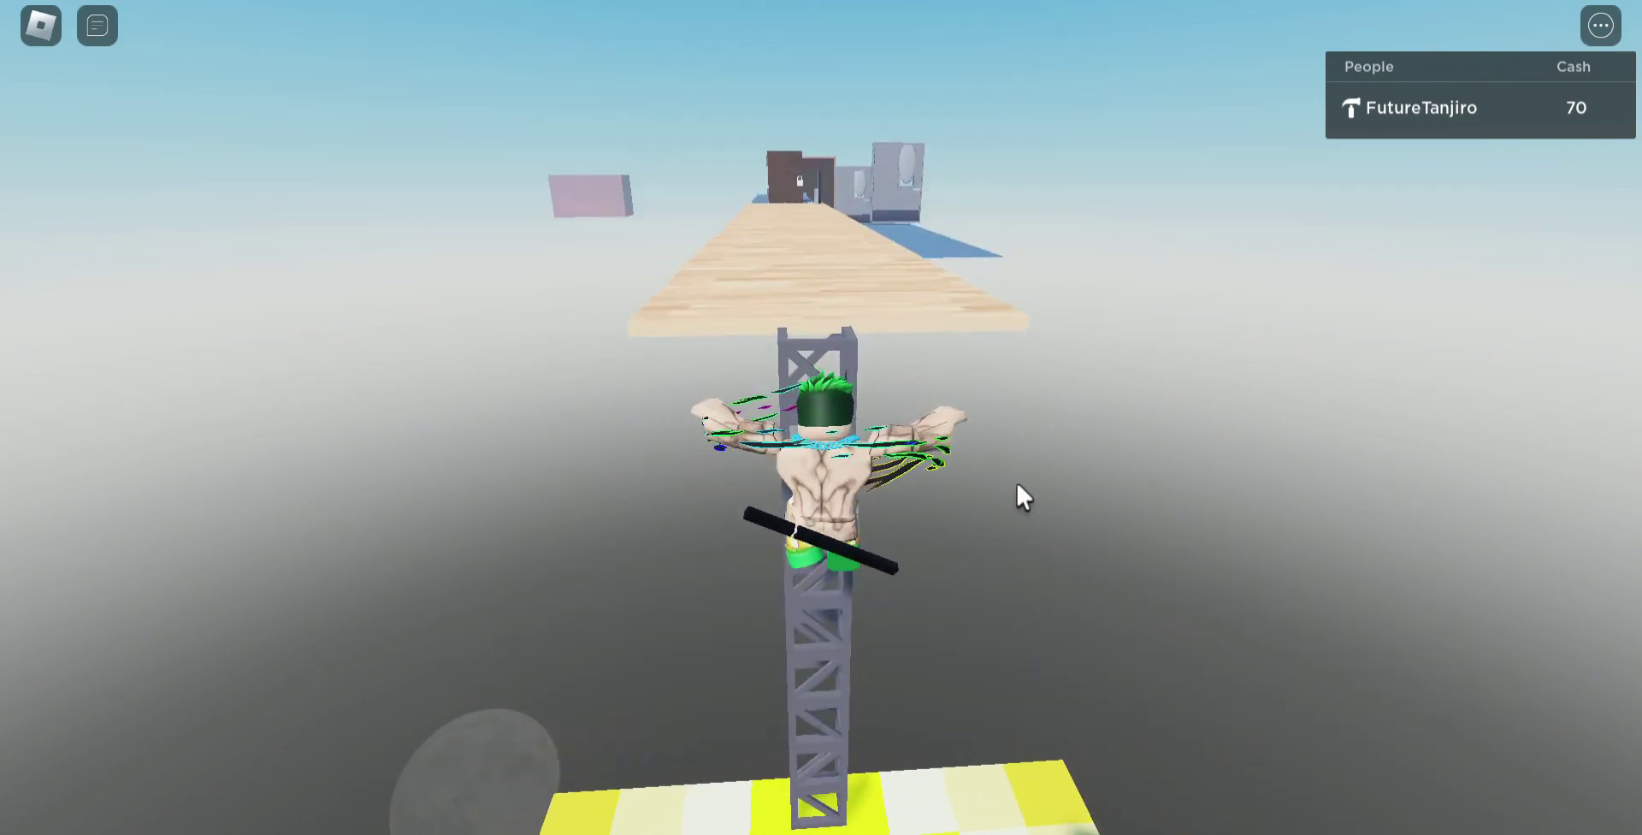
{"action": "key", "text": "w"}
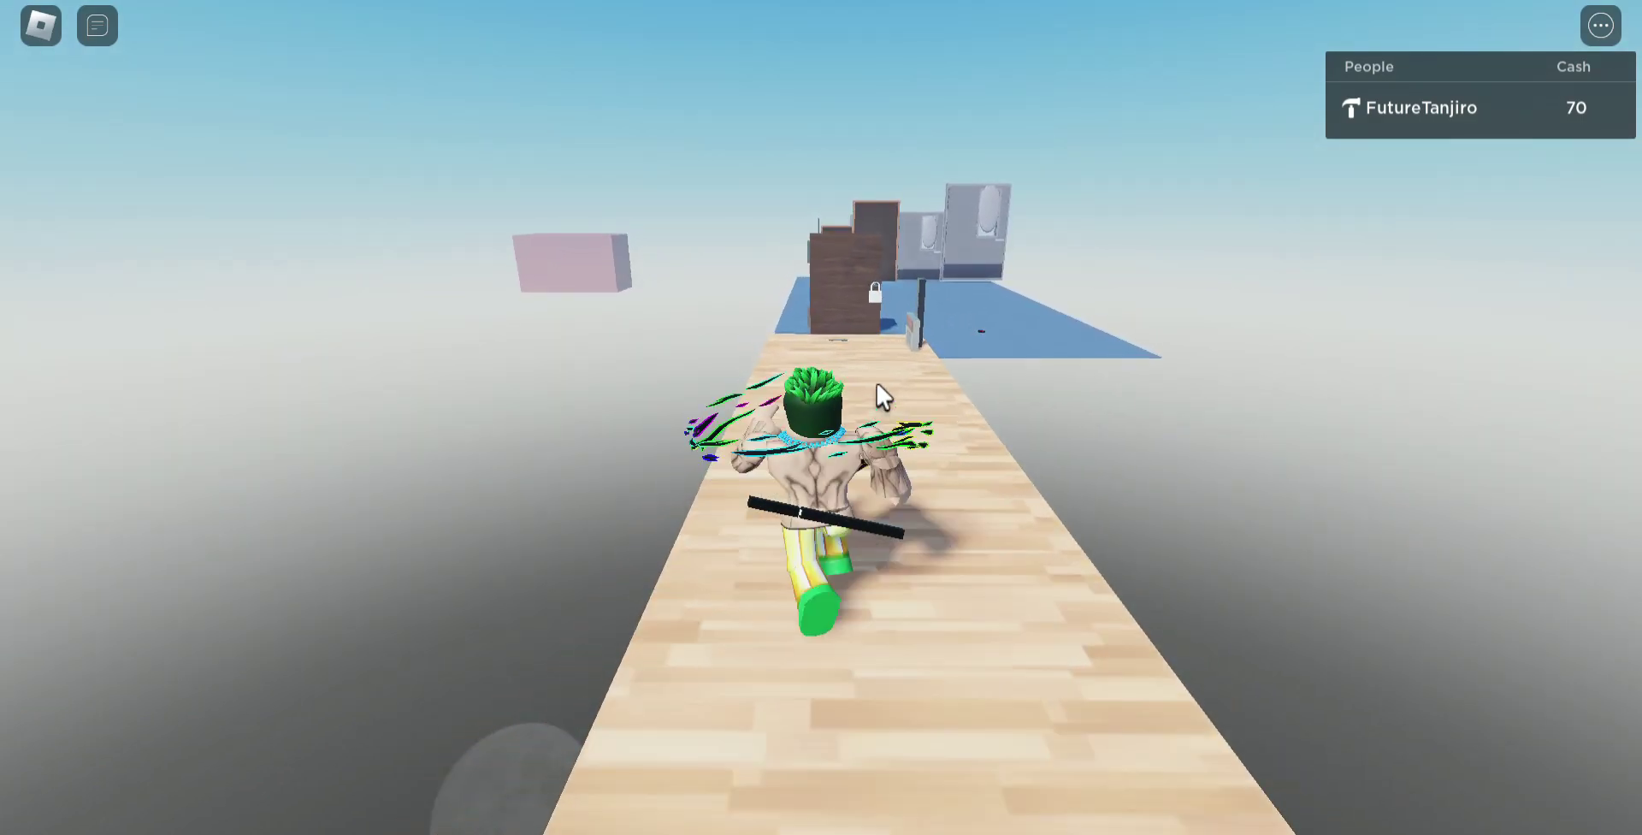
{"action": "key", "text": "w"}
Step: Pick up Key2 beside the DANGER sign and open the locked door with it
{"action": "mouse_move", "coordinate": [922, 535]}
{"action": "left_mouse_down"}
{"action": "mouse_move", "coordinate": [684, 673]}
{"action": "mouse_move", "coordinate": [693, 553]}
{"action": "mouse_move", "coordinate": [895, 604]}
{"action": "mouse_move", "coordinate": [896, 655]}
{"action": "left_mouse_up"}
{"action": "key", "text": "e"}
{"action": "key", "text": "BackSpace"}
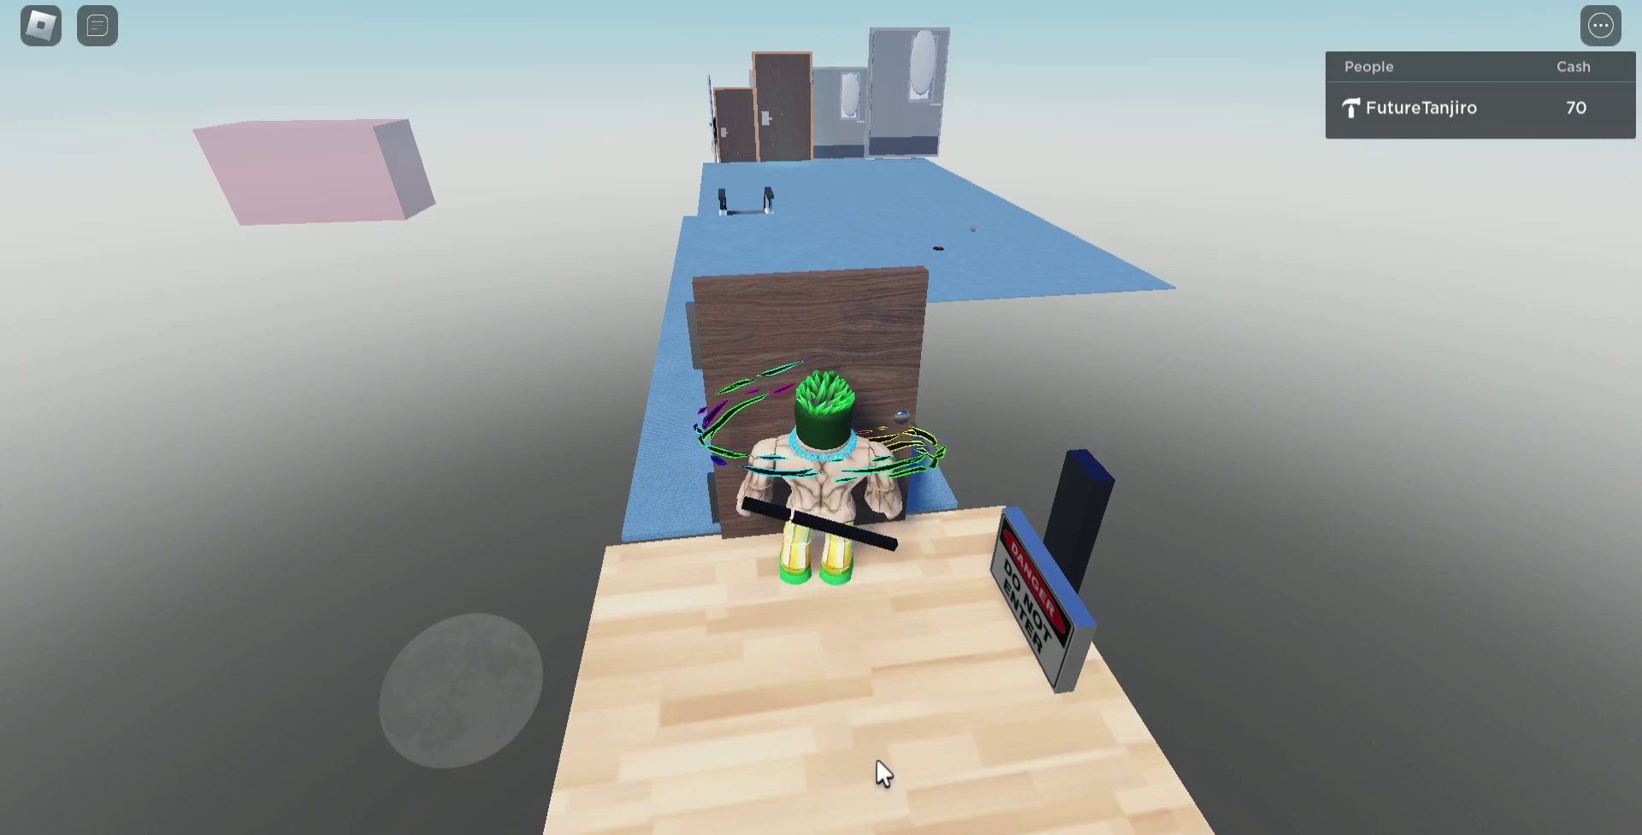
{"action": "key", "text": "s"}
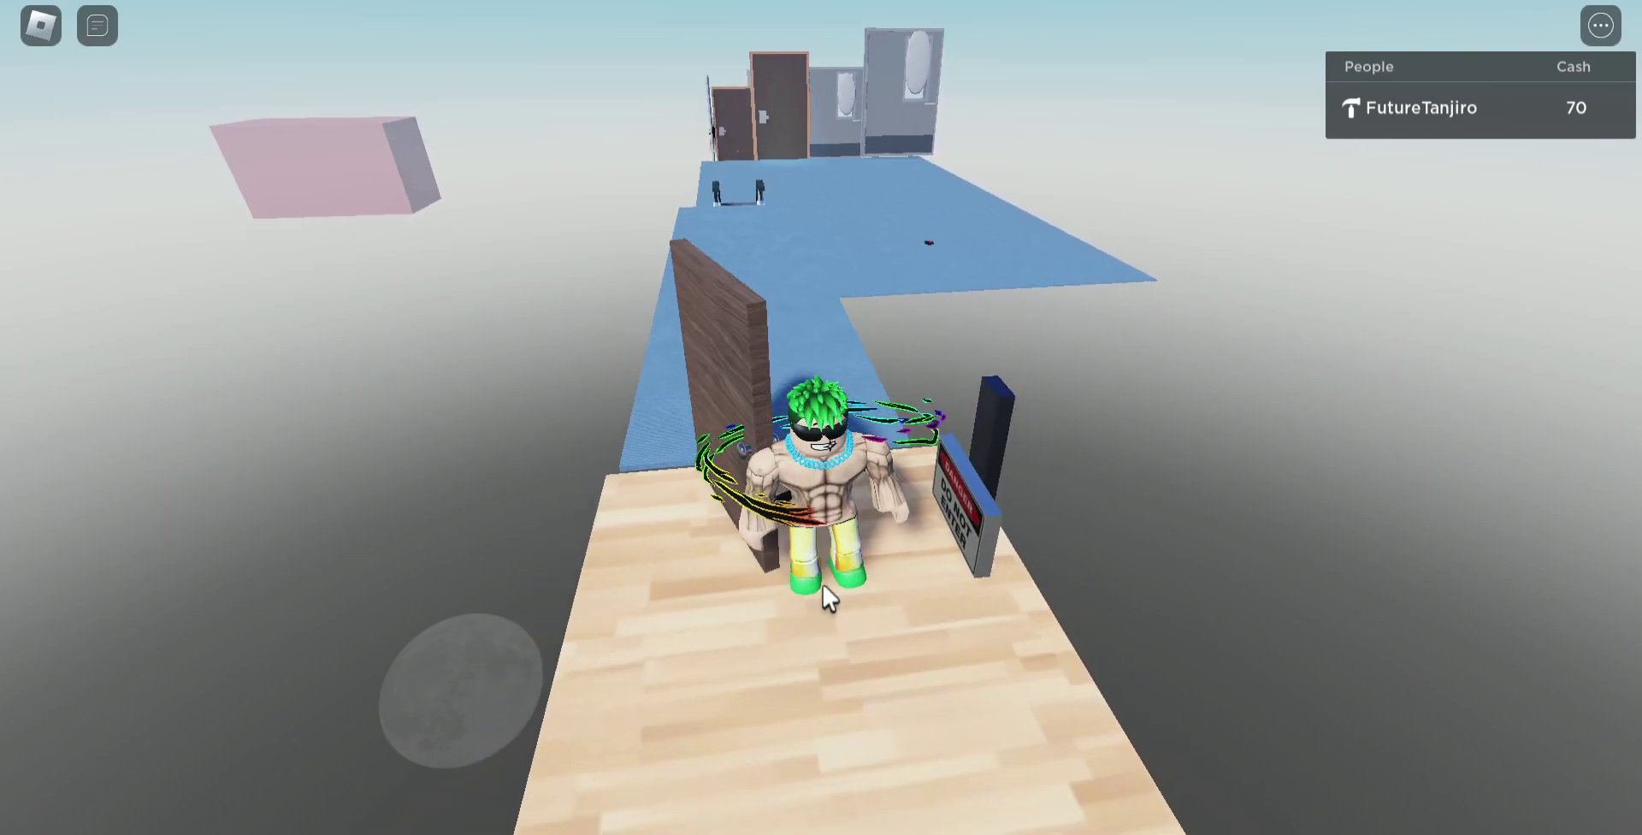
Step: Run across the blue floor, jump the hurdle, and skirt the pink ragdoll to the doors
{"action": "key", "text": "w"}
{"action": "key", "text": "w"}
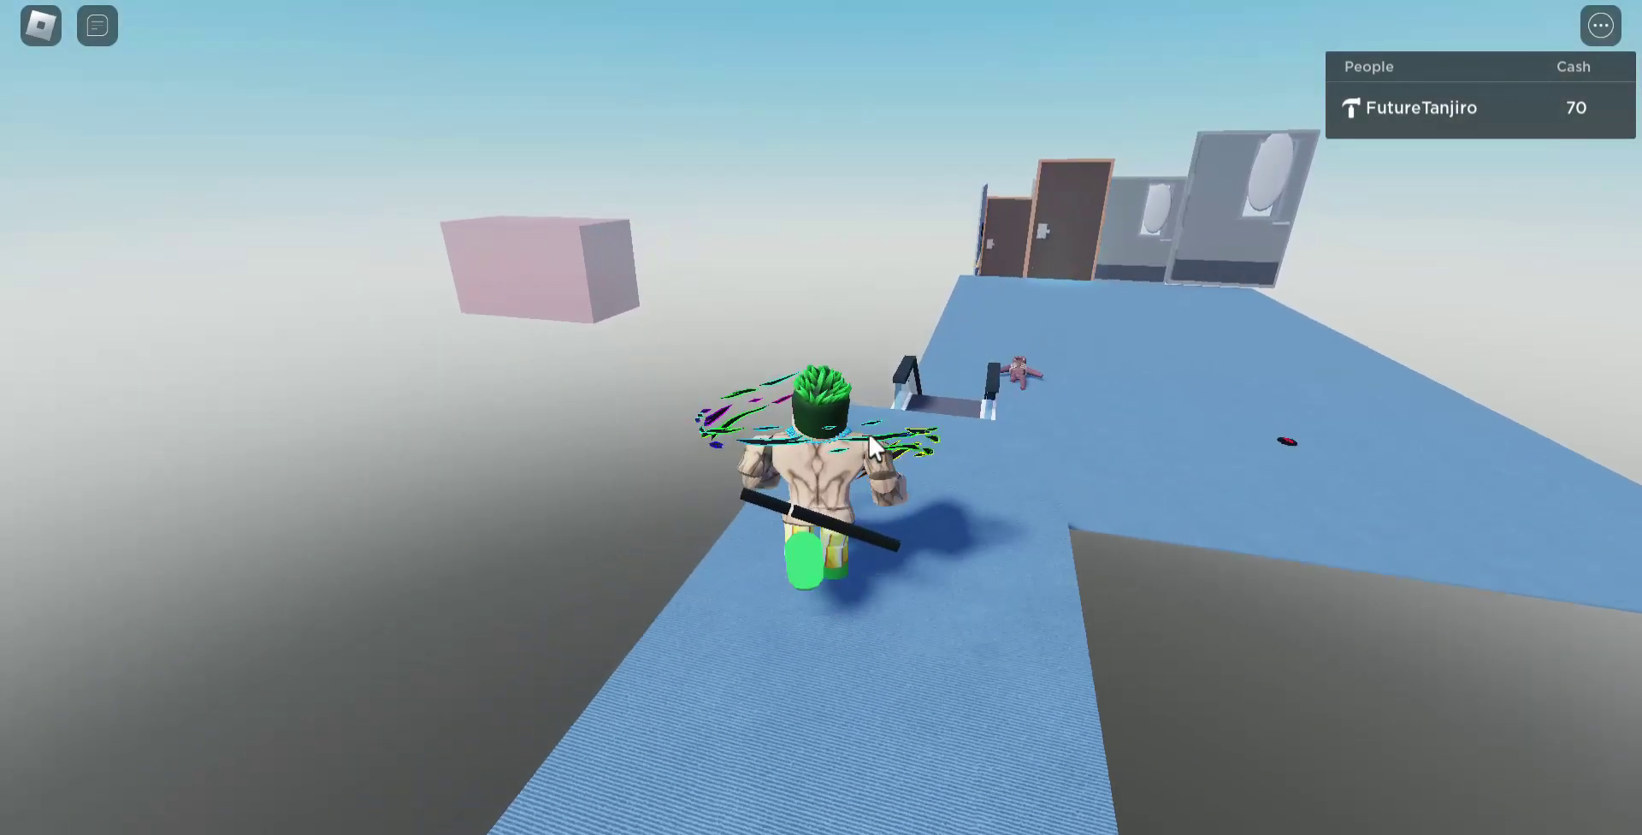
{"action": "key", "text": "w"}
{"action": "key", "text": "space"}
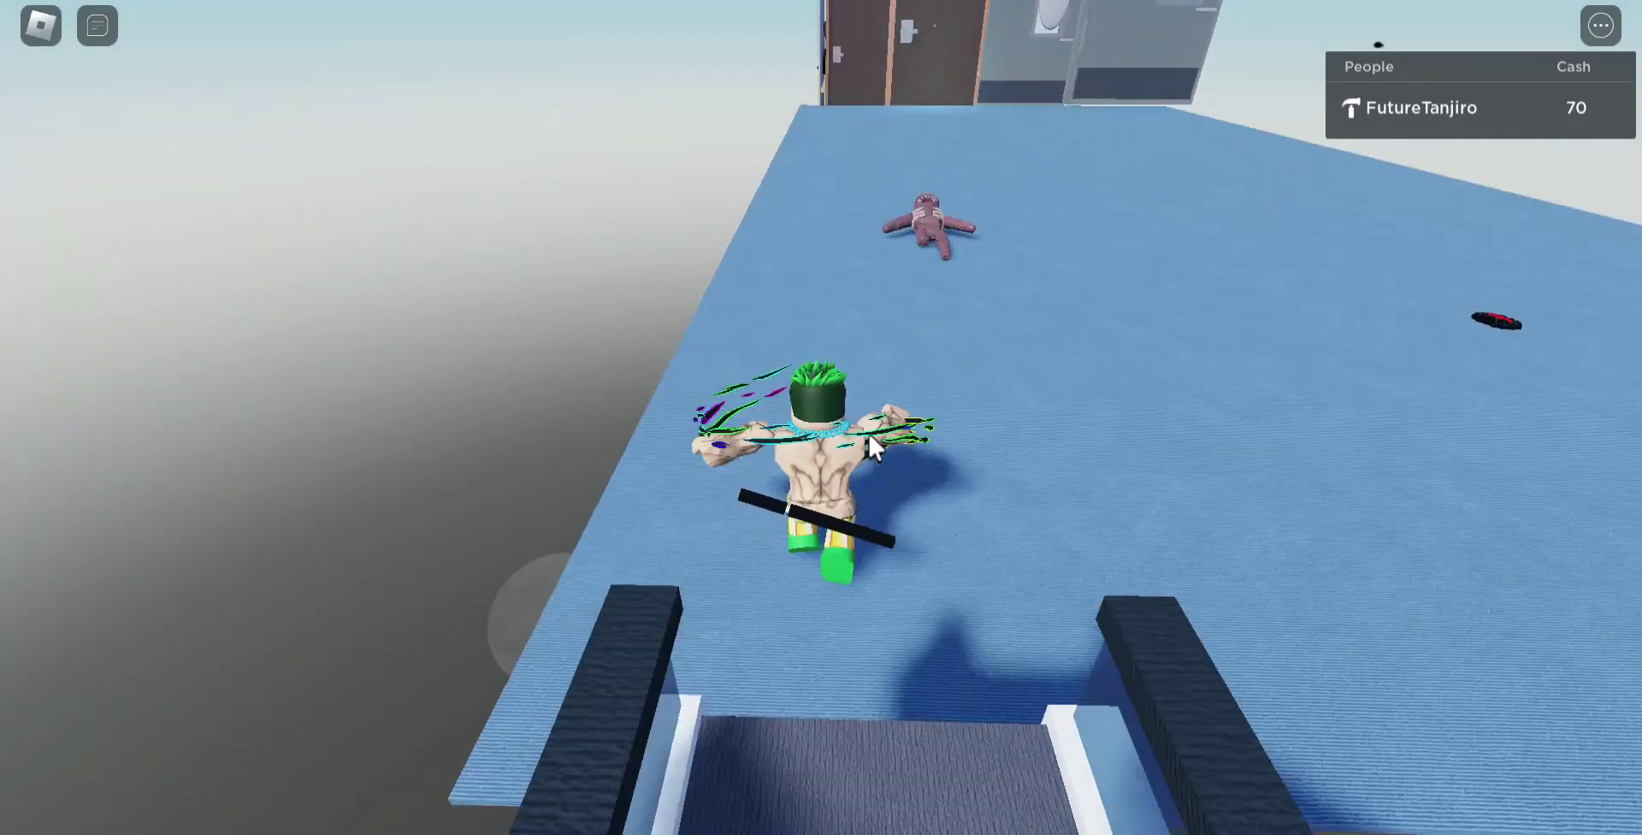
{"action": "key", "text": "w"}
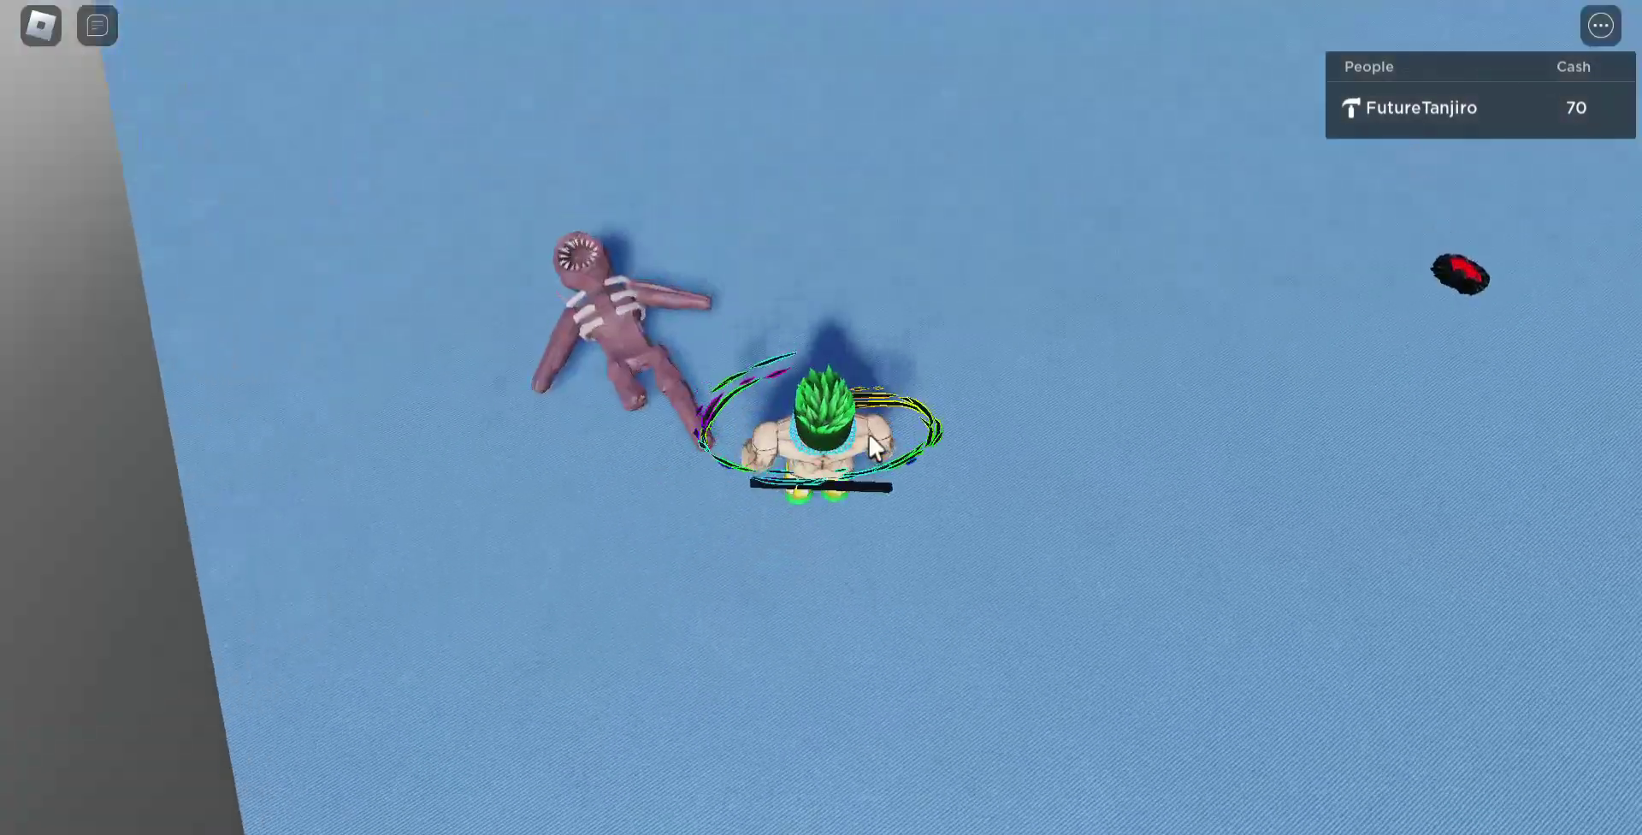
{"action": "key", "text": "w"}
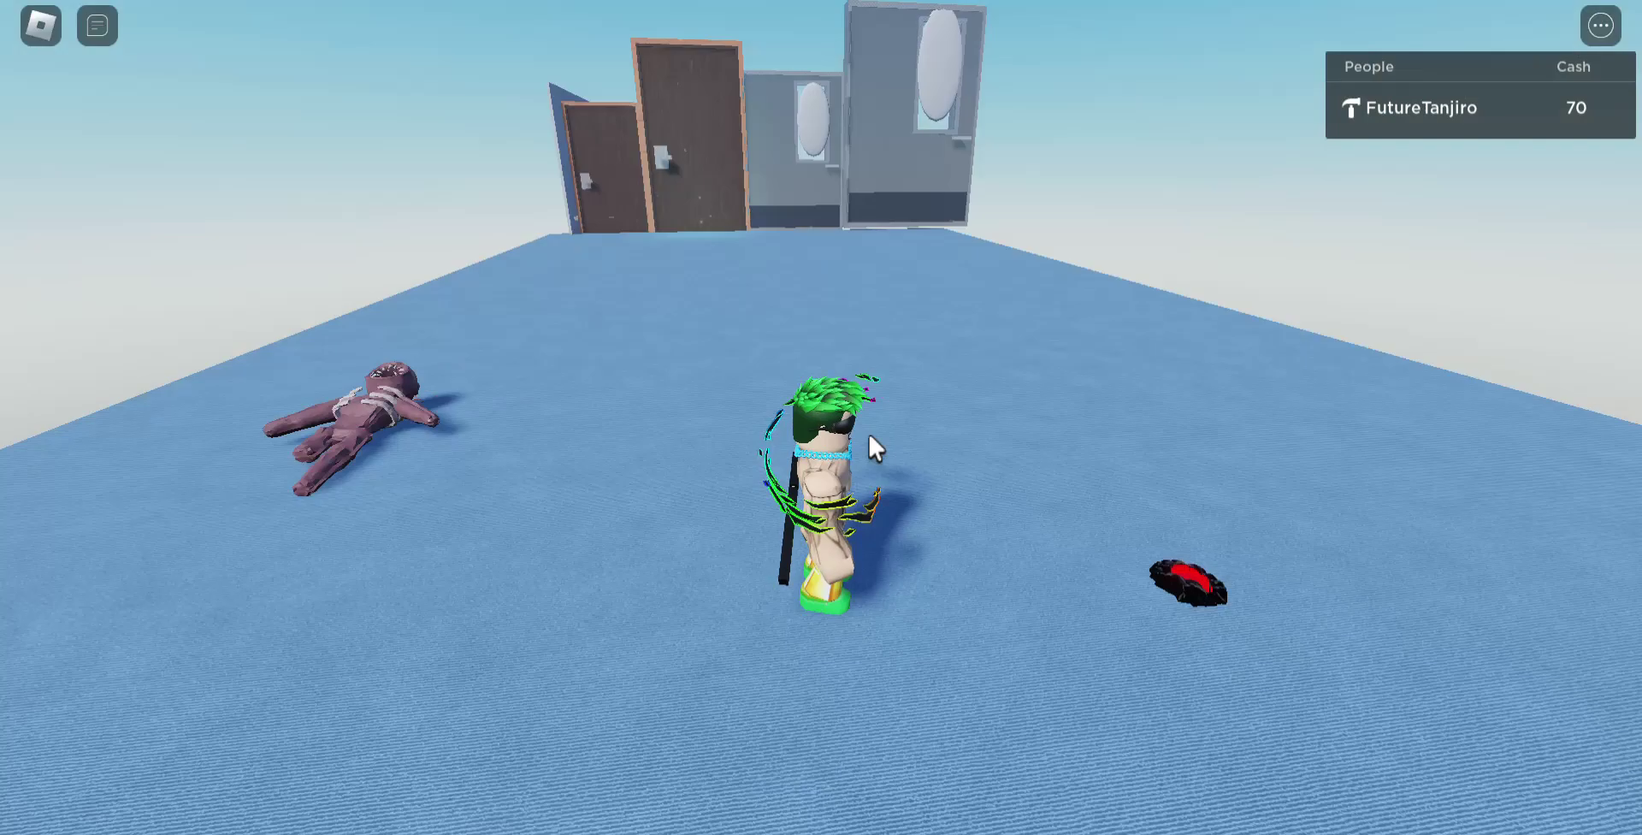
{"action": "key", "text": "a"}
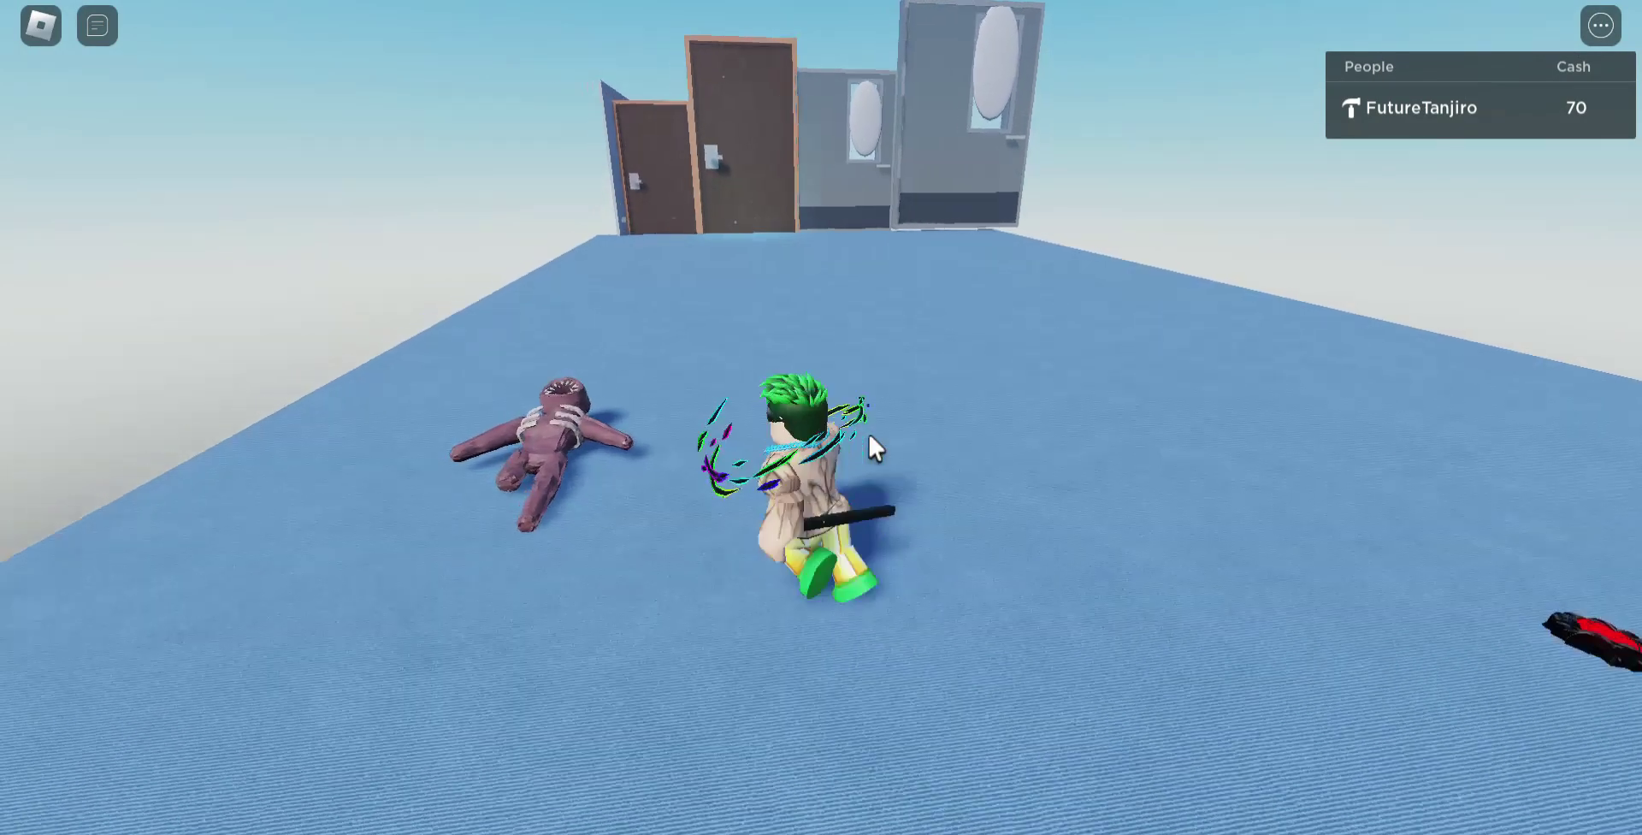
{"action": "key", "text": "w"}
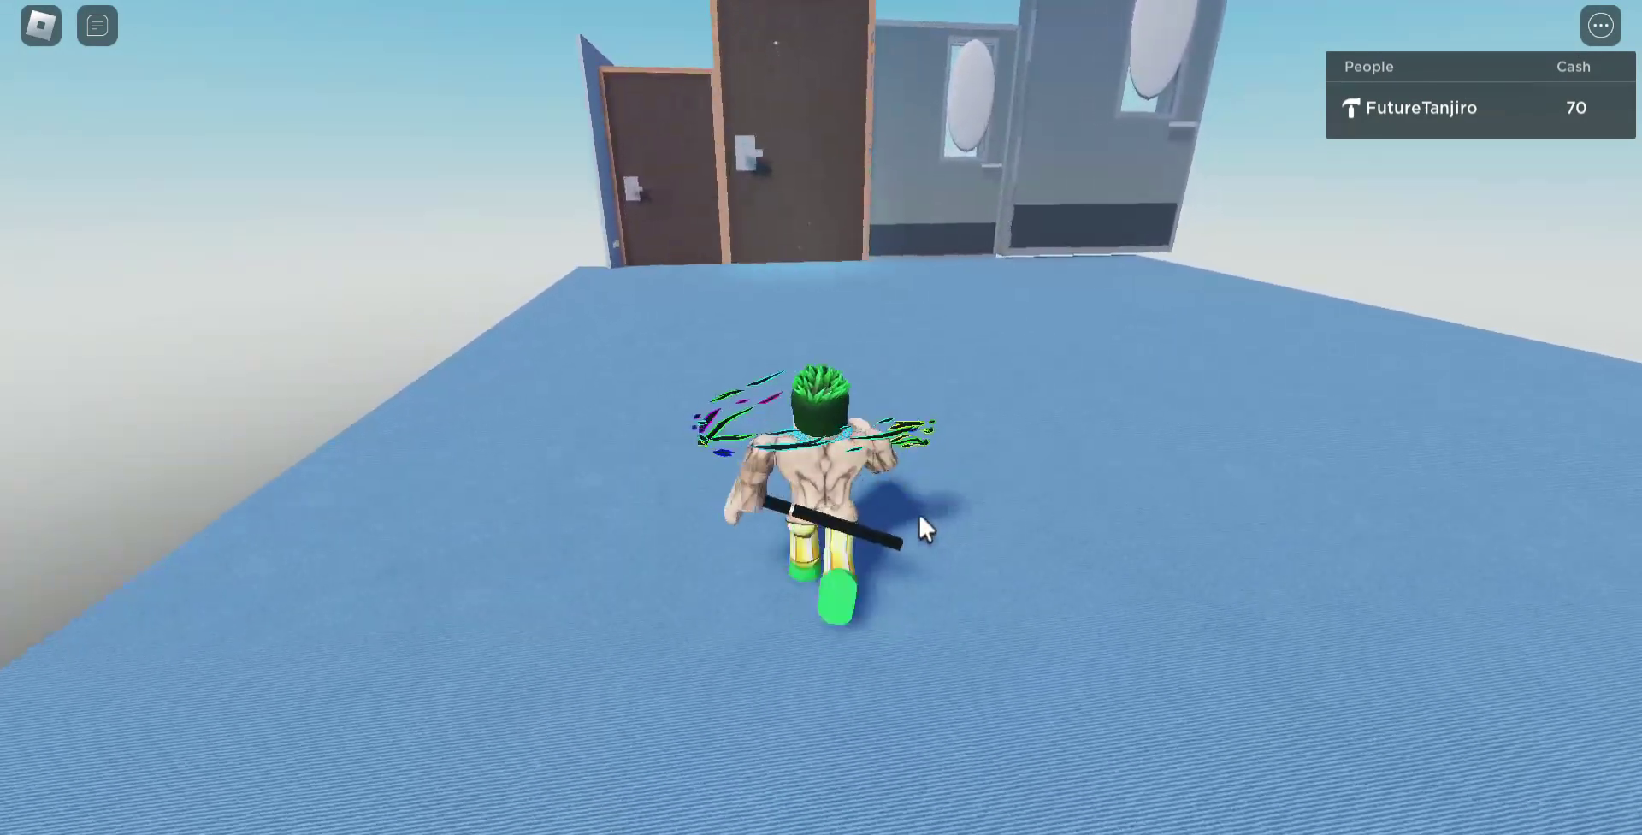
{"action": "key", "text": "w"}
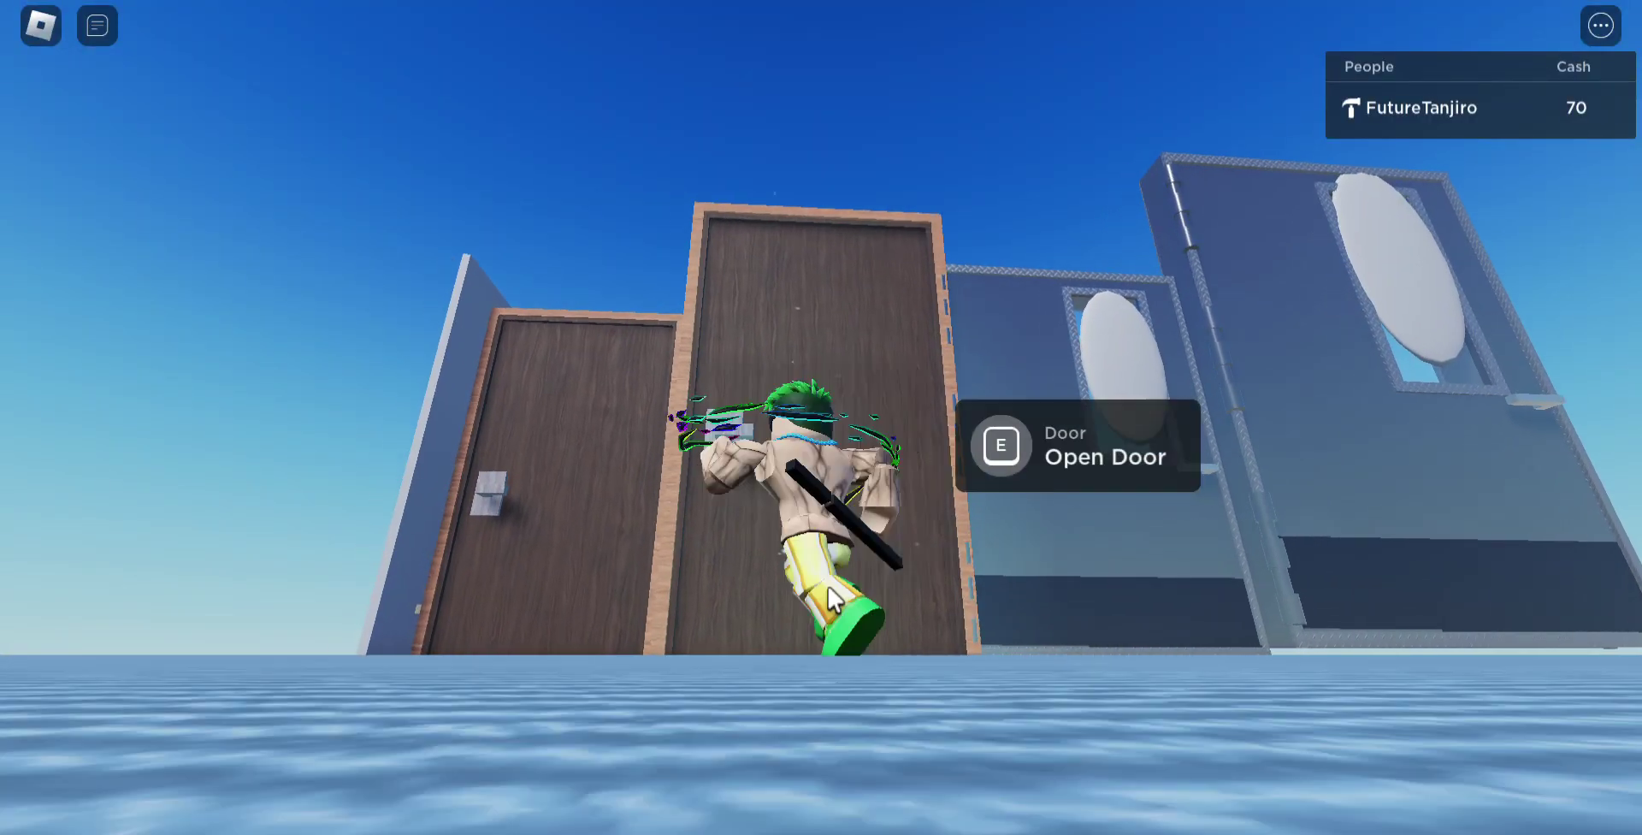
Step: Open the first door, spot the monster behind it, and run along the wall
{"action": "left_click_drag", "start_coordinate": [885, 372], "coordinate": [825, 589]}
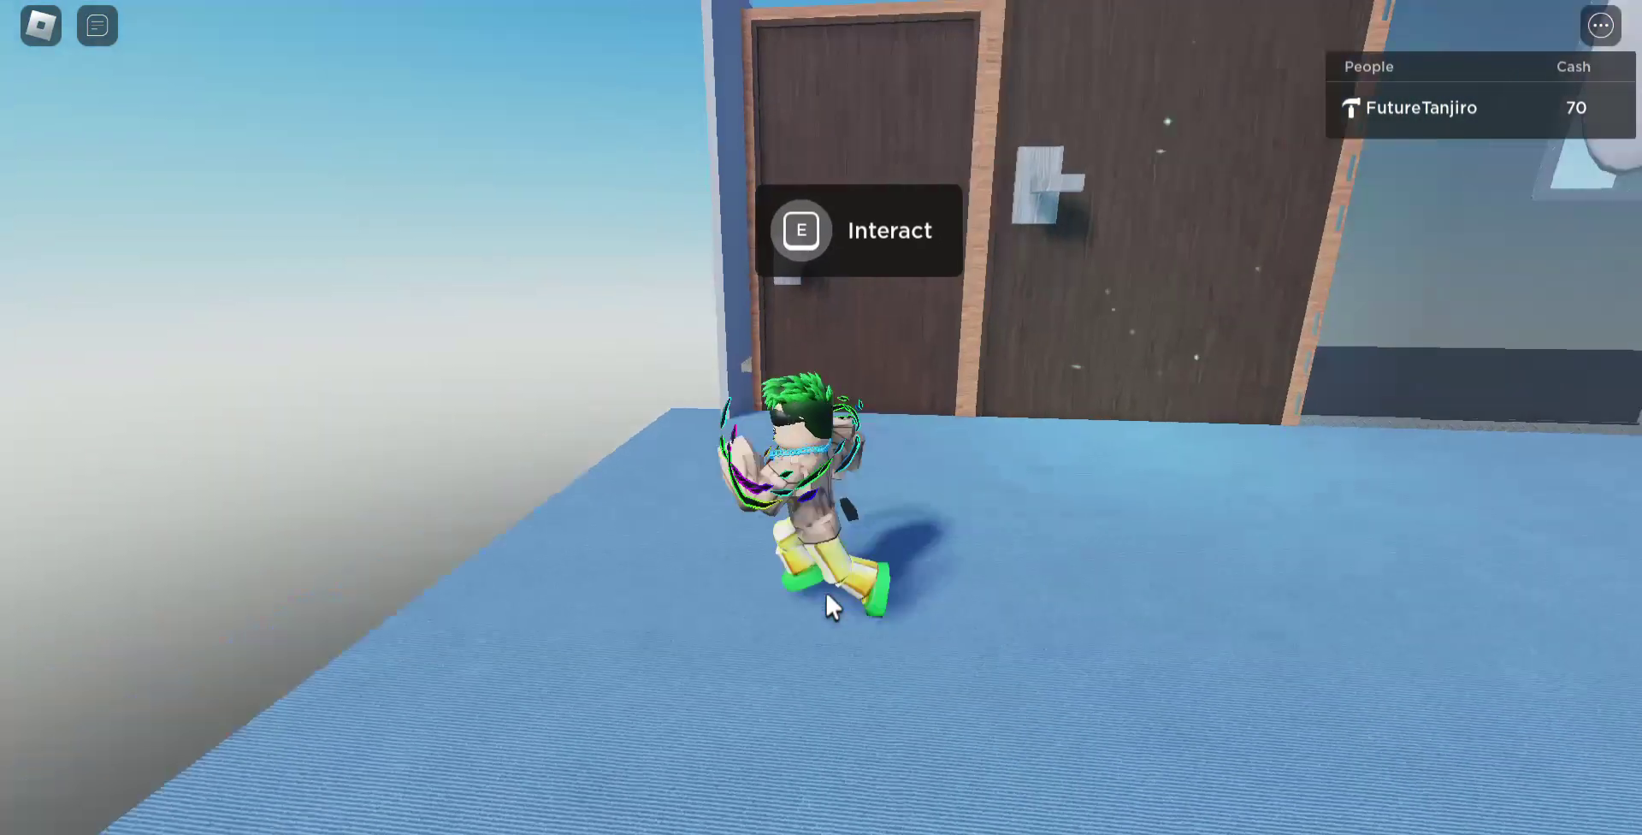
{"action": "key", "text": "e"}
{"action": "left_click_drag", "start_coordinate": [775, 287], "coordinate": [905, 494]}
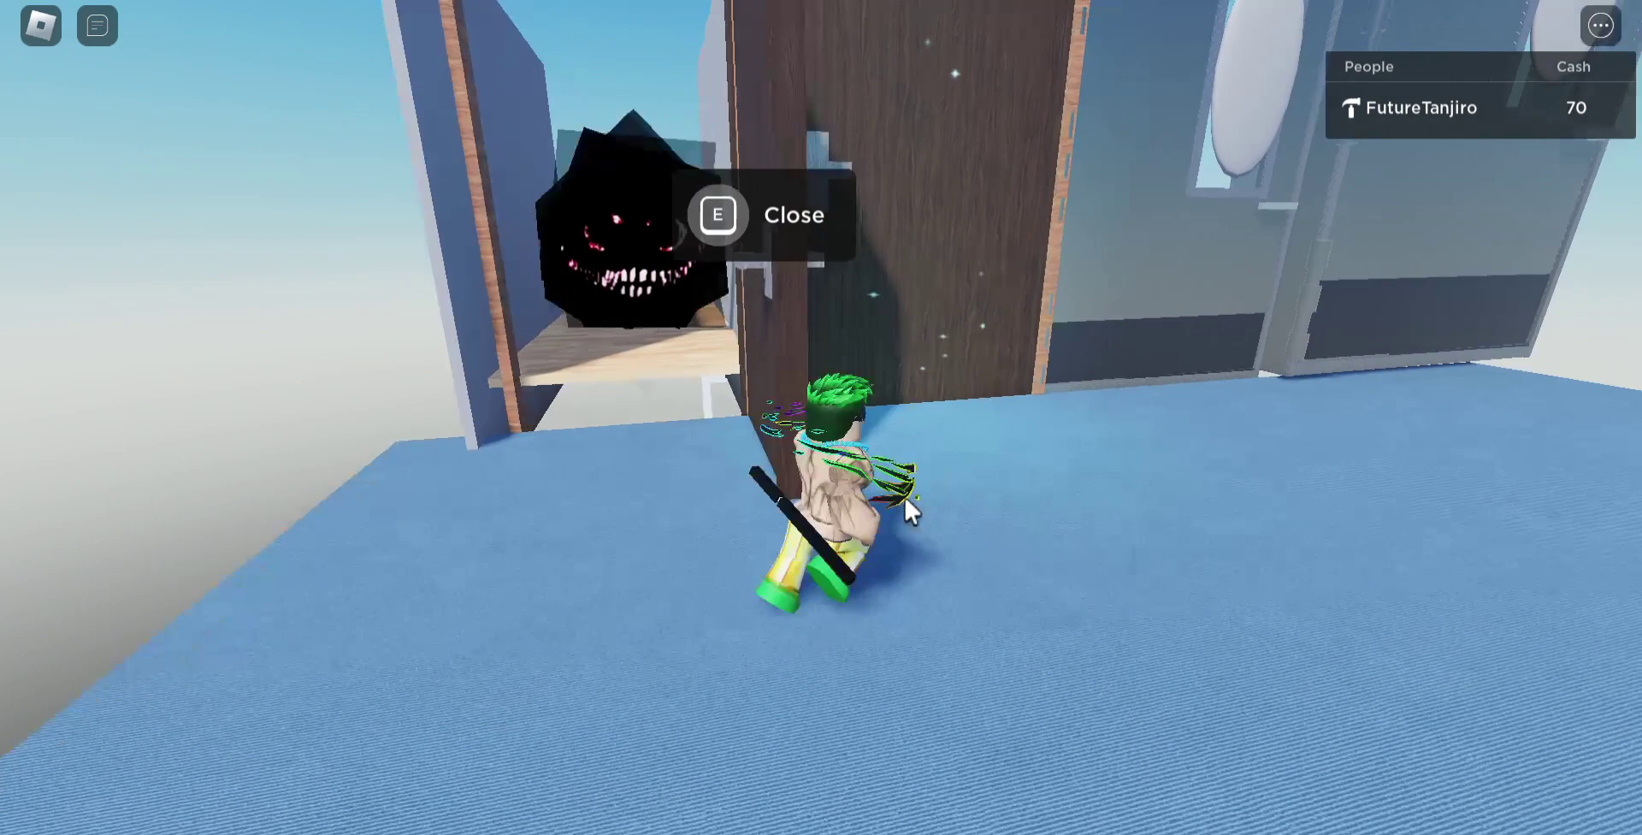
{"action": "key", "text": "a"}
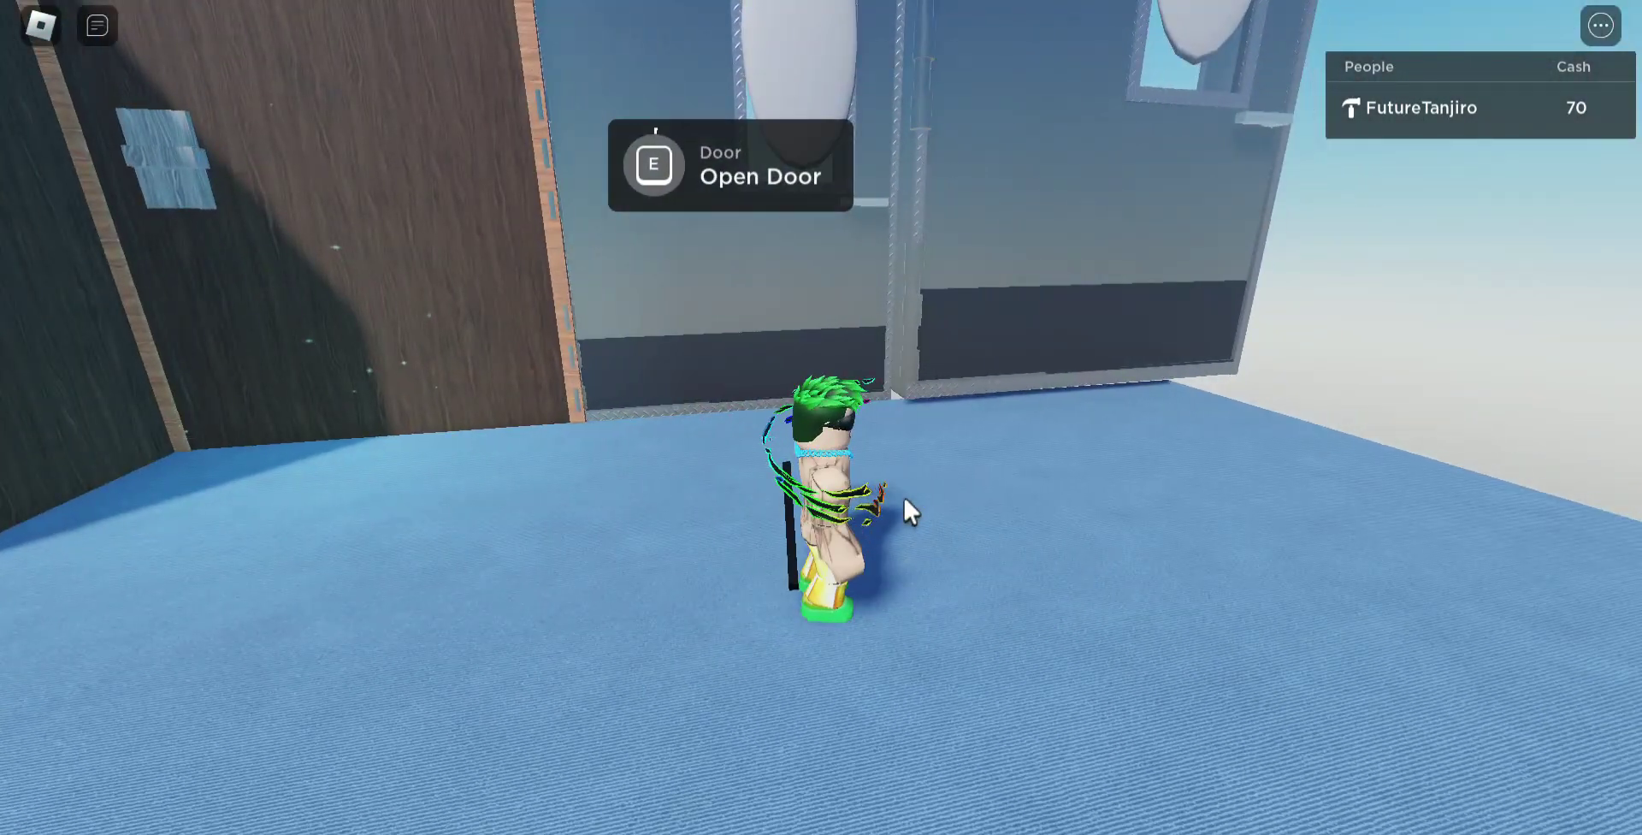
Step: Open the next door and walk through it
{"action": "key", "text": "w"}
{"action": "key", "text": "e"}
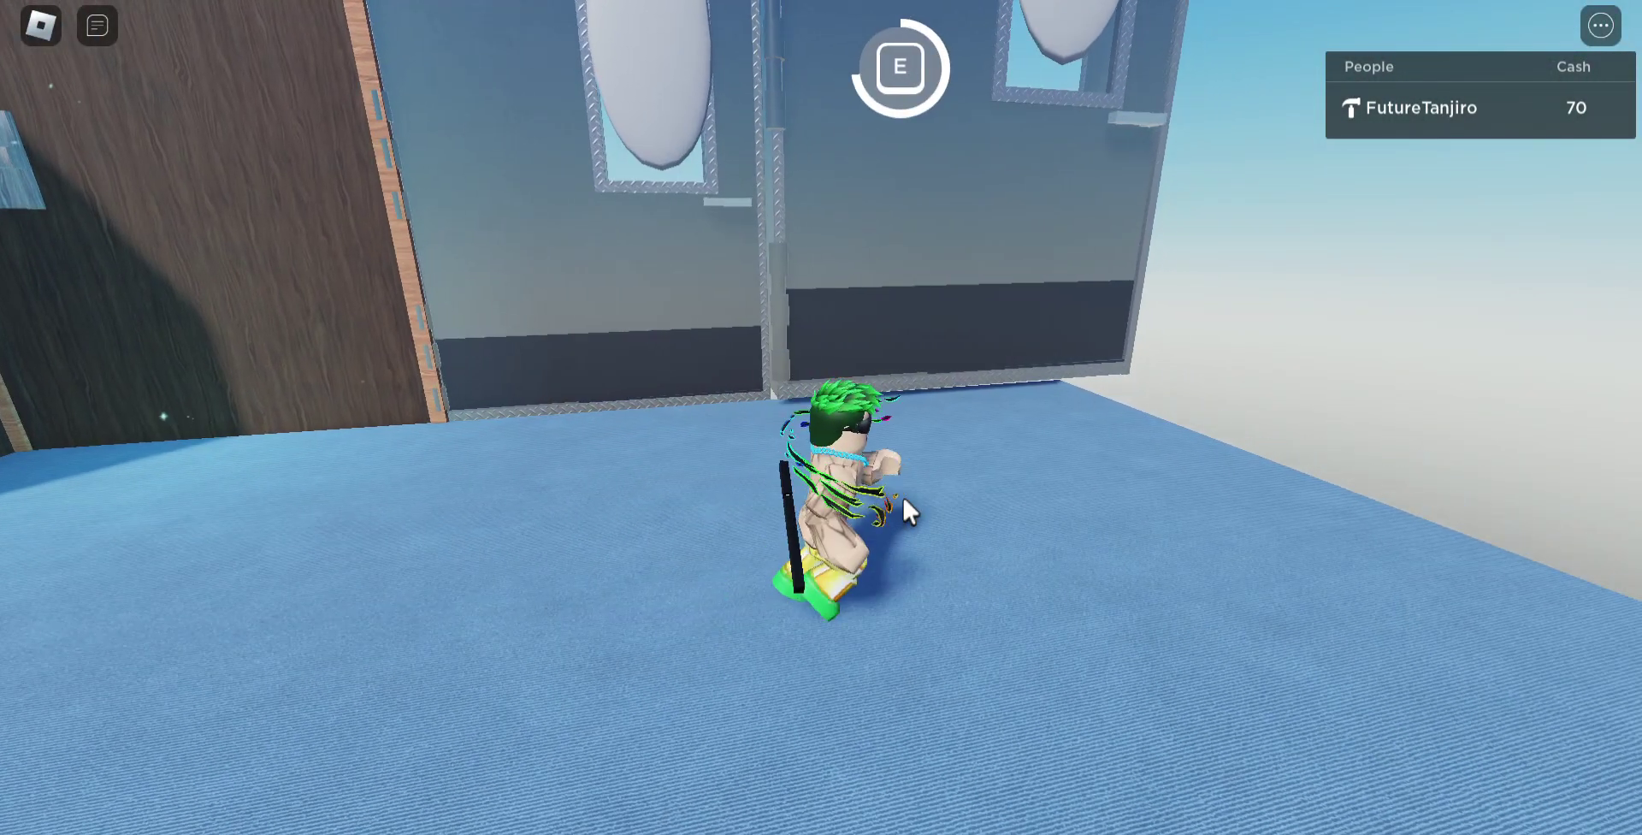
{"action": "key", "text": "s"}
{"action": "left_click_drag", "start_coordinate": [902, 494], "coordinate": [895, 491]}
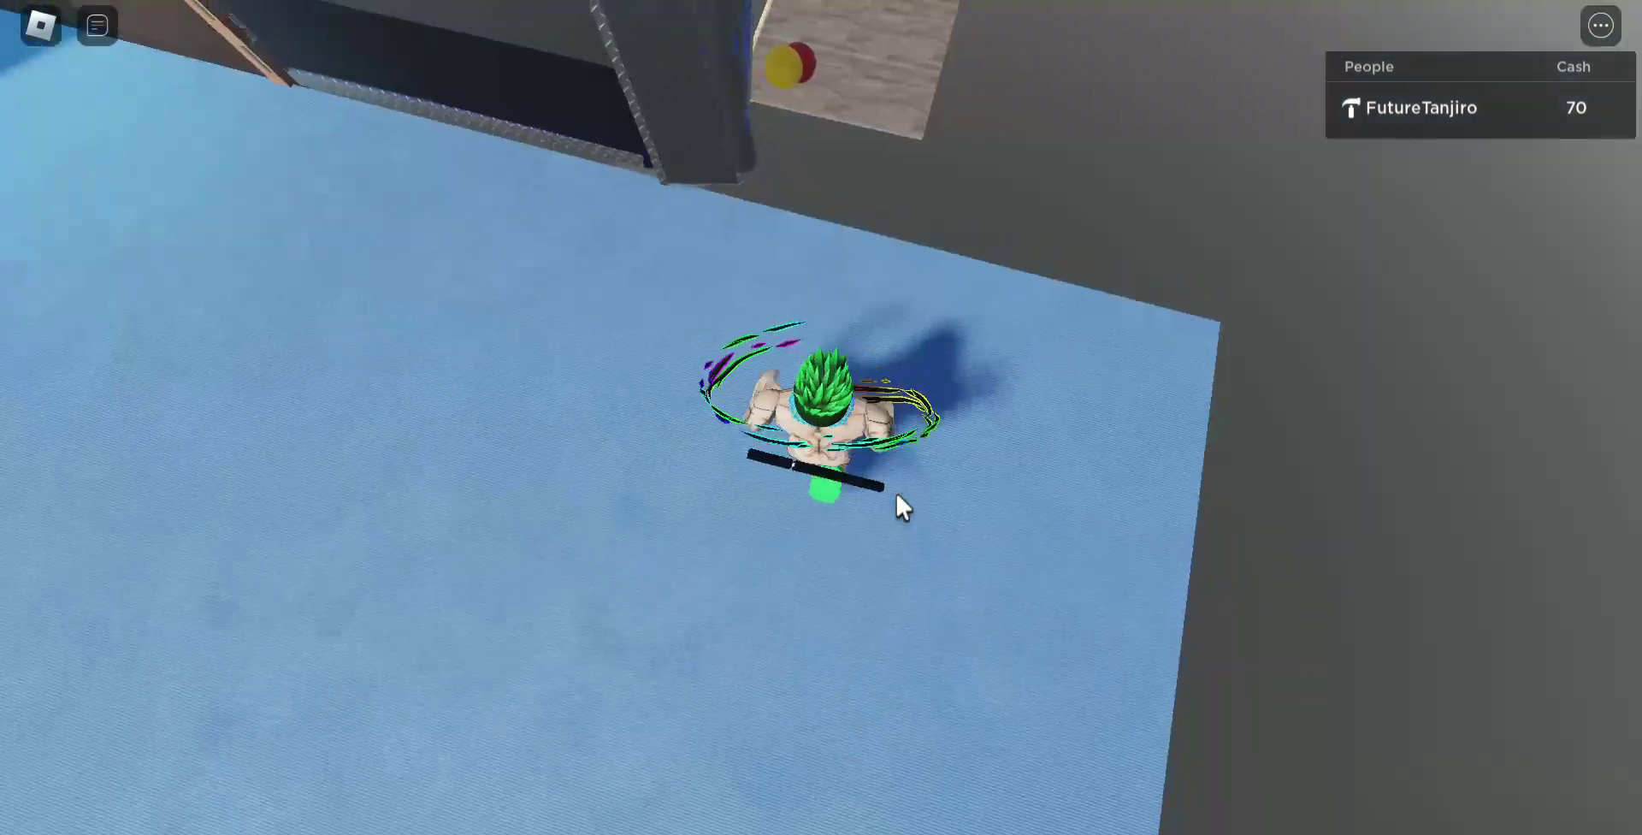
{"action": "right_click", "coordinate": [895, 491]}
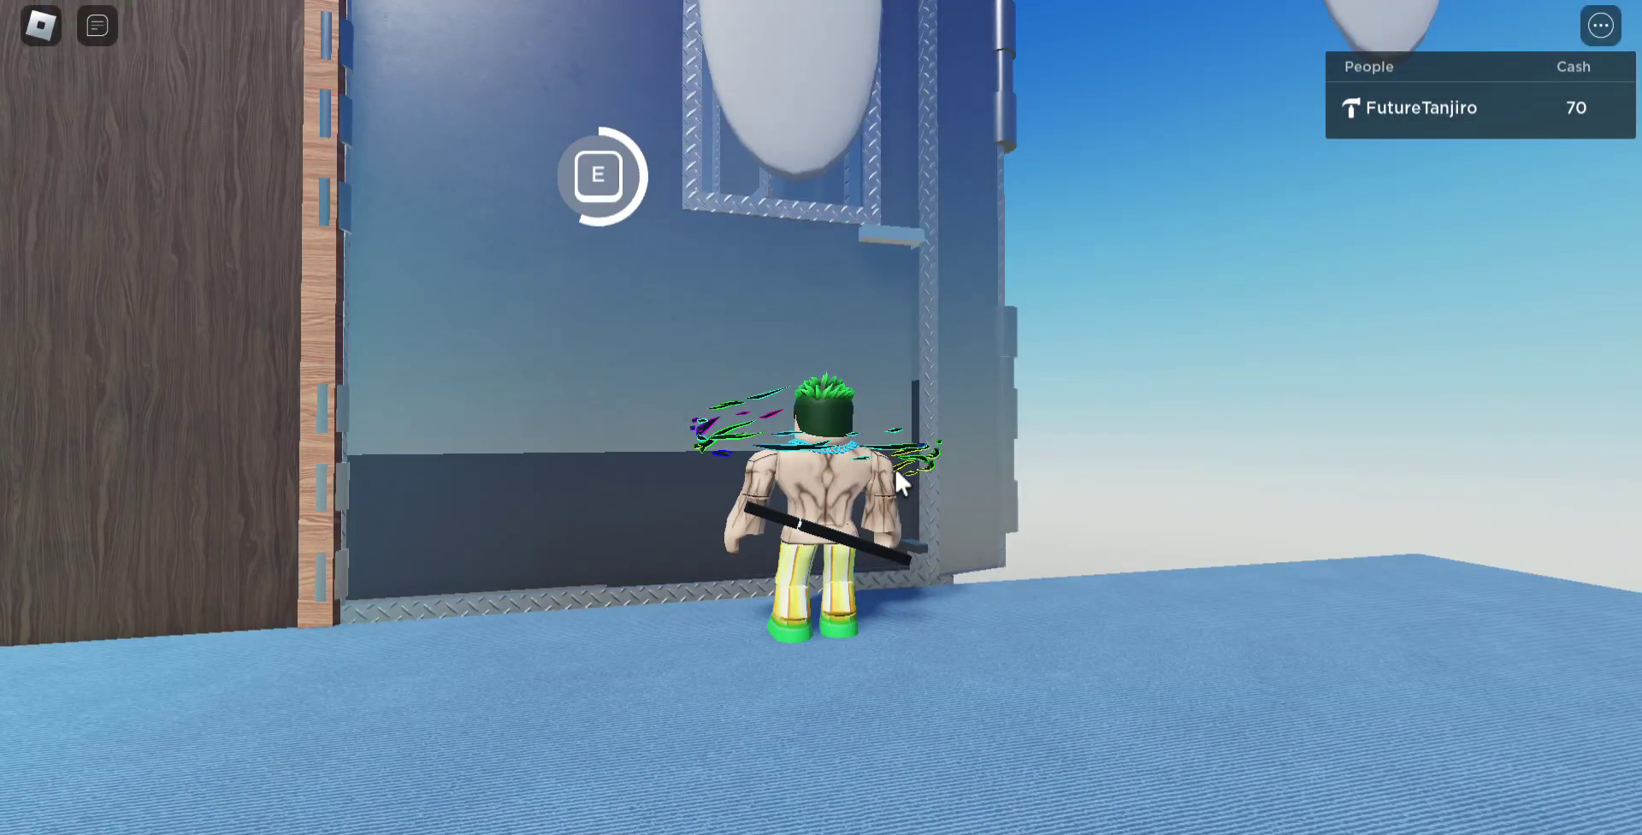
{"action": "key", "text": "w"}
Step: Walk to the wooden door, open it, and pass through, glancing toward FINISH
{"action": "left_click_drag", "start_coordinate": [895, 466], "coordinate": [894, 466]}
{"action": "key", "text": "w"}
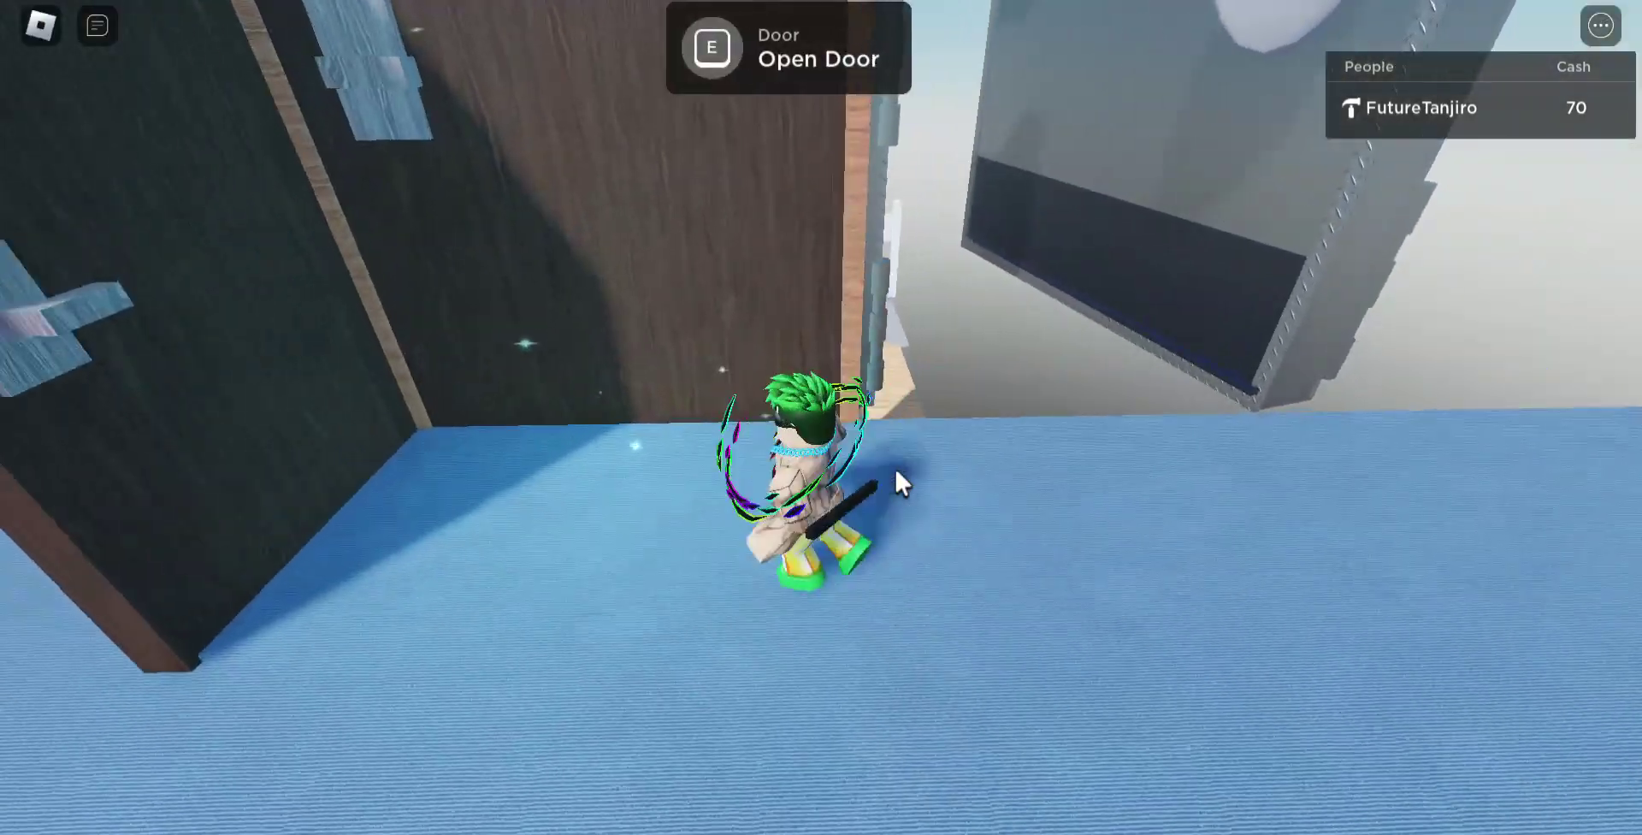
{"action": "right_click", "coordinate": [895, 467]}
{"action": "key", "text": "e"}
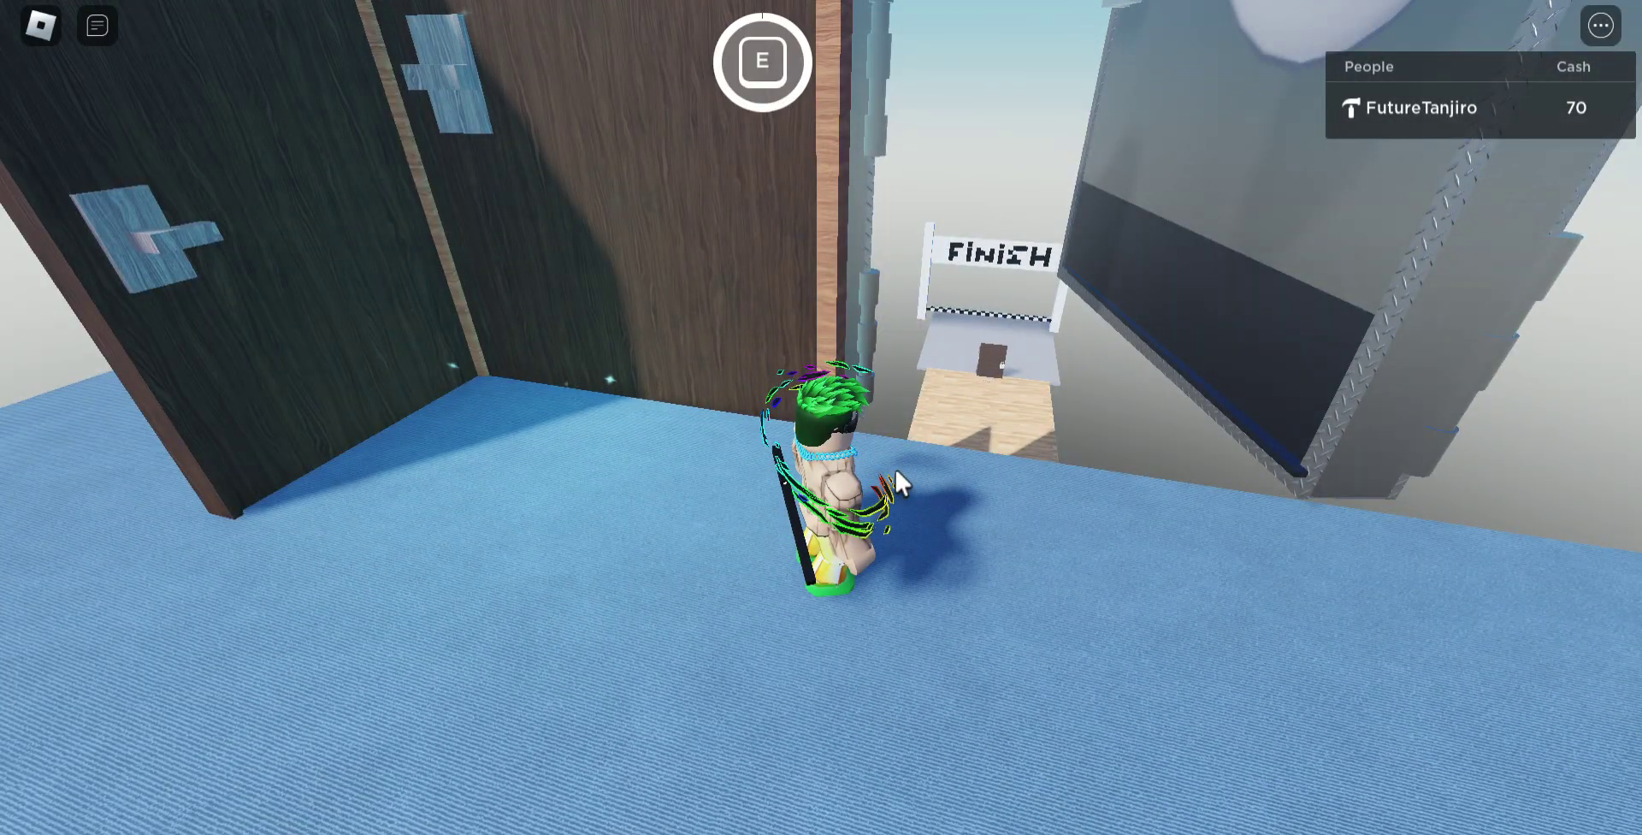
{"action": "key", "text": "e"}
{"action": "right_click", "coordinate": [895, 466]}
{"action": "key", "text": "w"}
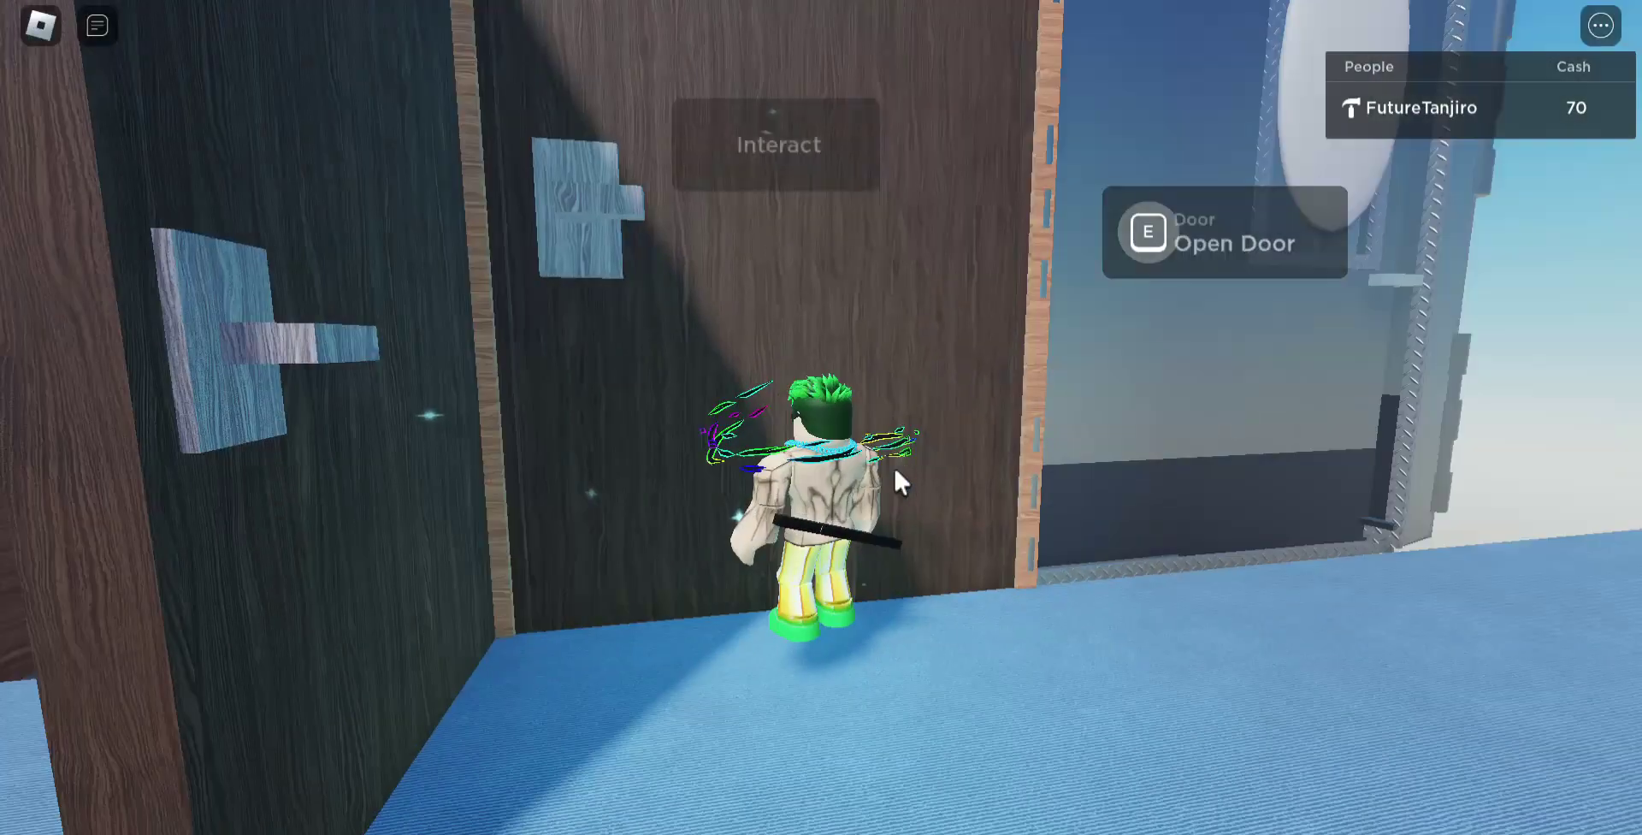
{"action": "key", "text": "w"}
{"action": "key", "text": "e"}
Step: Move into the next doorway and jump off the building edge into the sky
{"action": "right_click", "coordinate": [895, 466]}
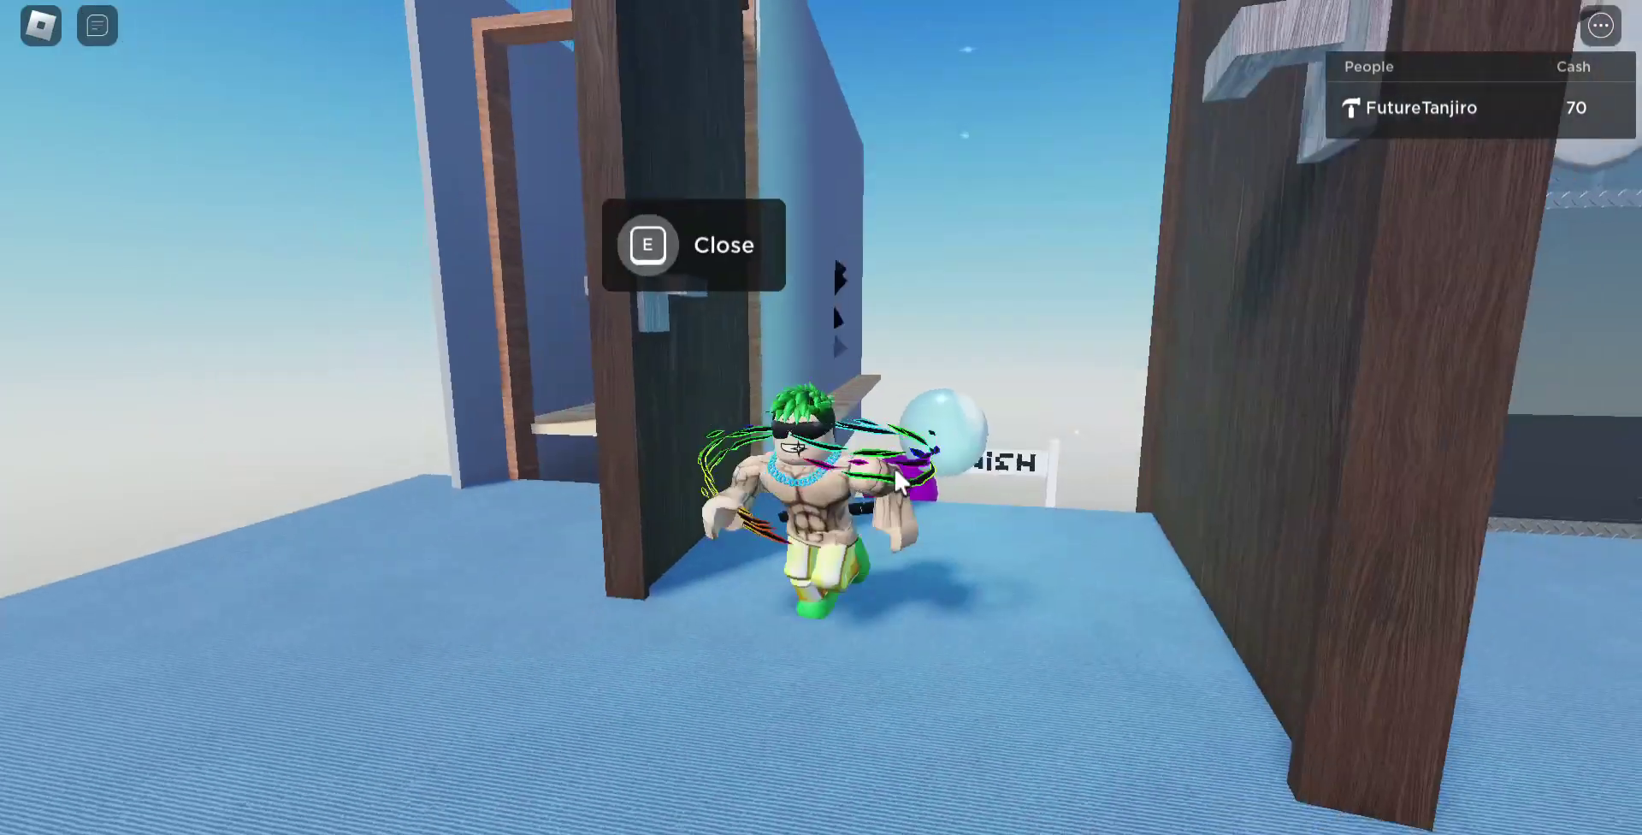
{"action": "left_click_drag", "start_coordinate": [895, 466], "coordinate": [895, 466]}
{"action": "key", "text": "w"}
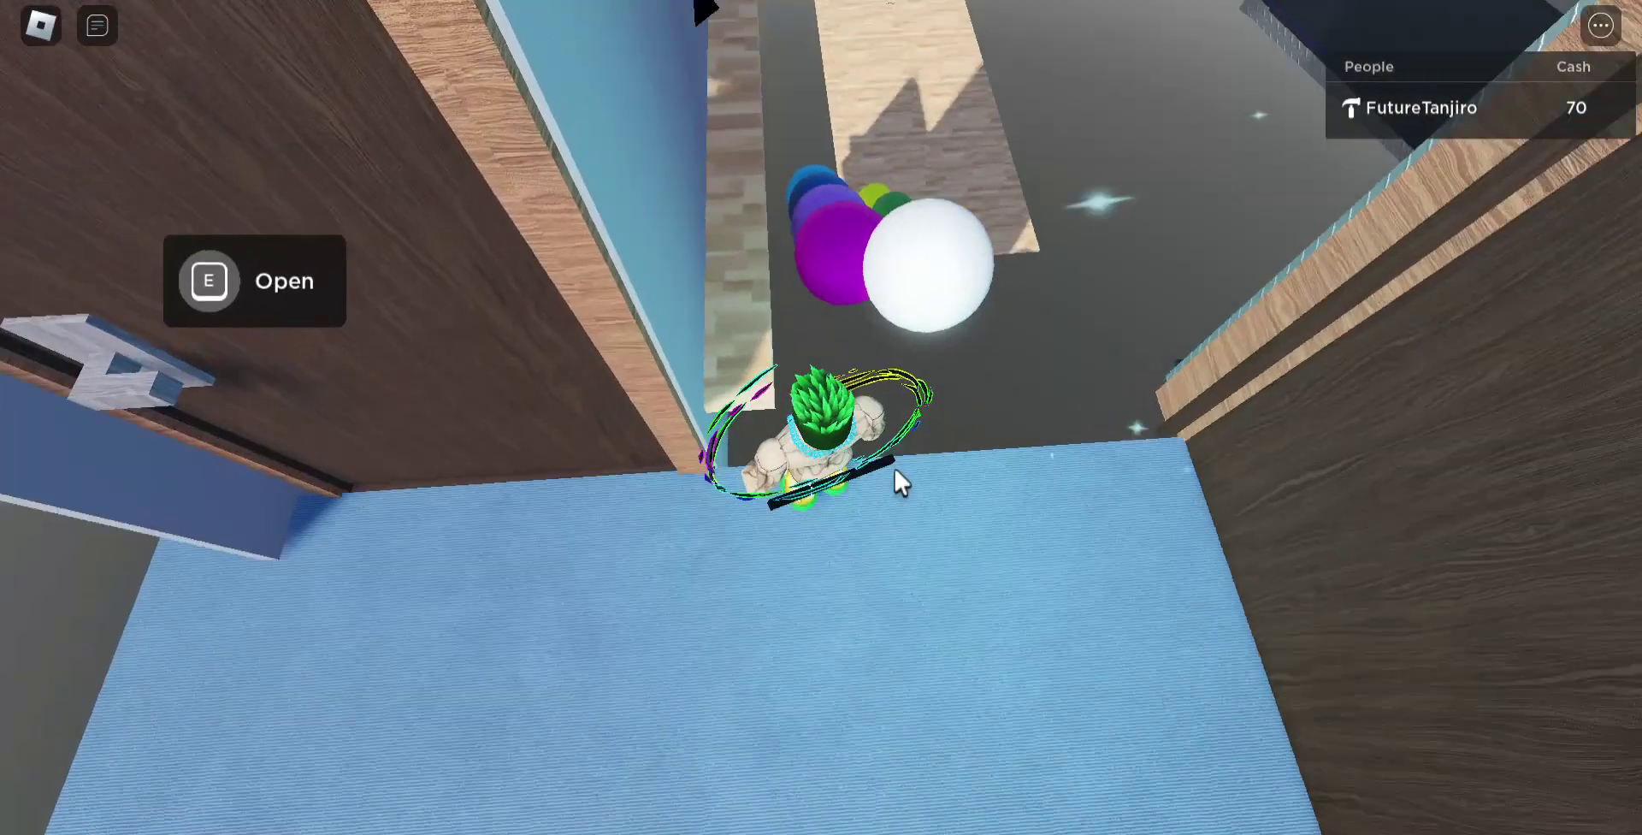
{"action": "key", "text": "w"}
{"action": "right_click", "coordinate": [894, 466]}
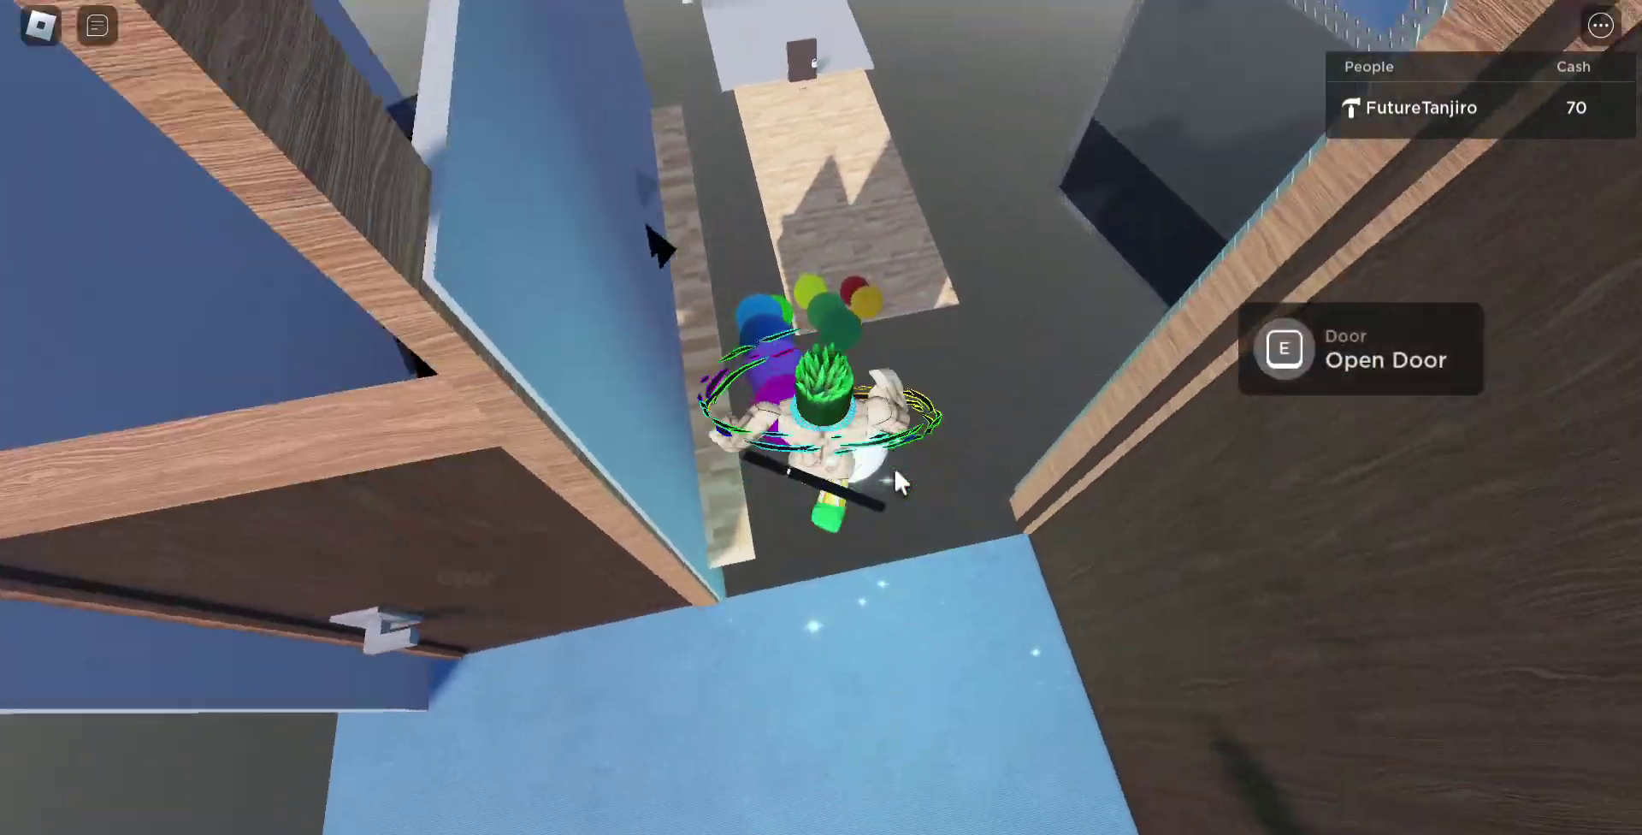
{"action": "key", "text": "w"}
{"action": "key", "text": "space"}
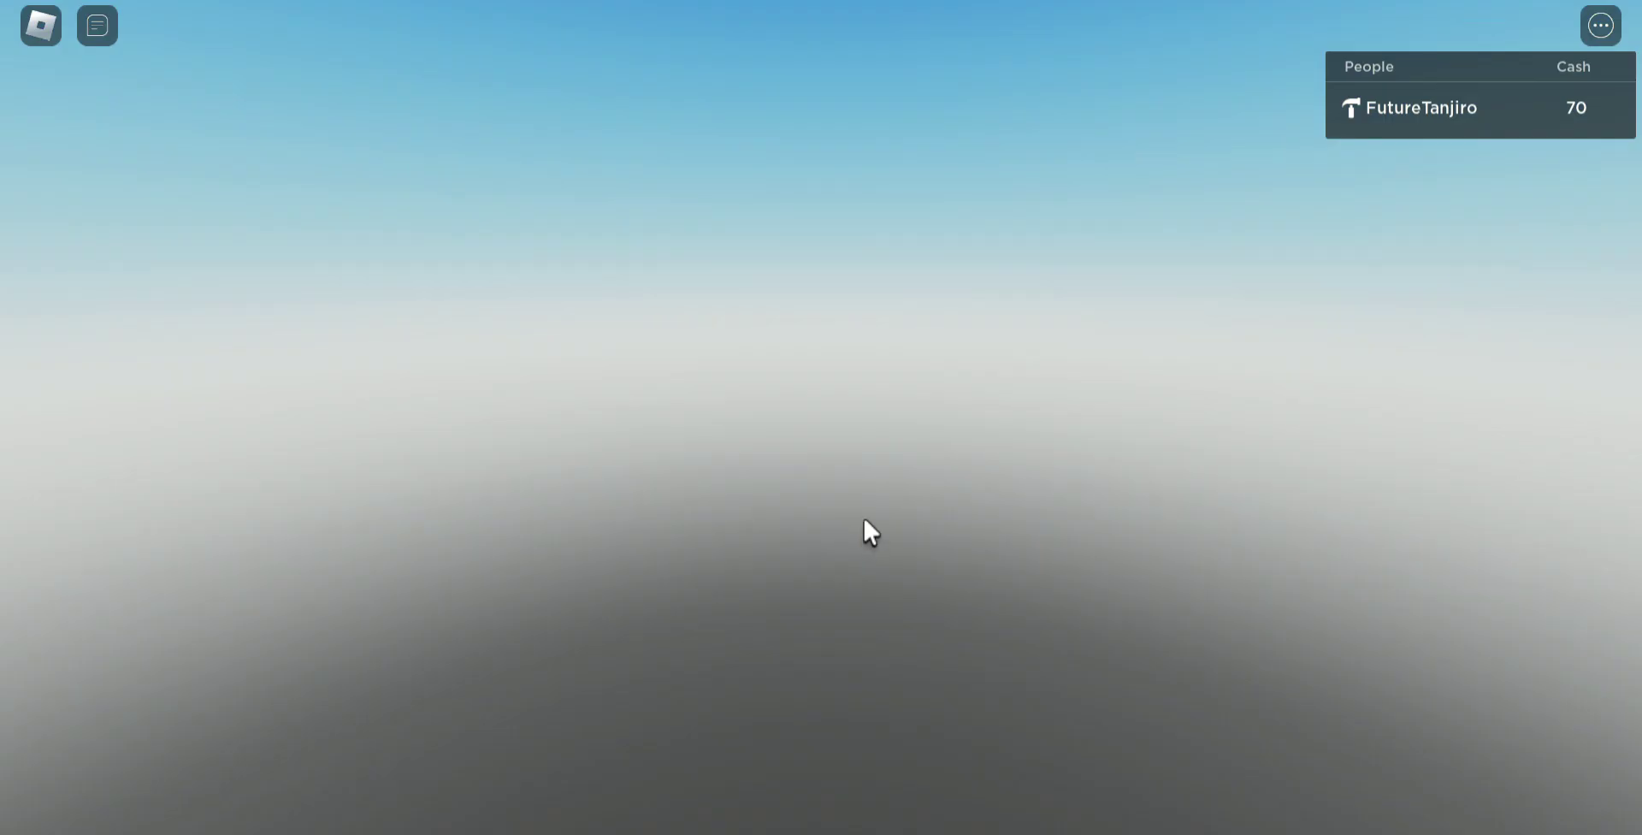
Step: Run the wooden walkway from respawn, jump the gap, and cross the stone section to the crates
{"action": "left_click_drag", "start_coordinate": [924, 515], "coordinate": [929, 506]}
{"action": "right_click", "coordinate": [928, 506]}
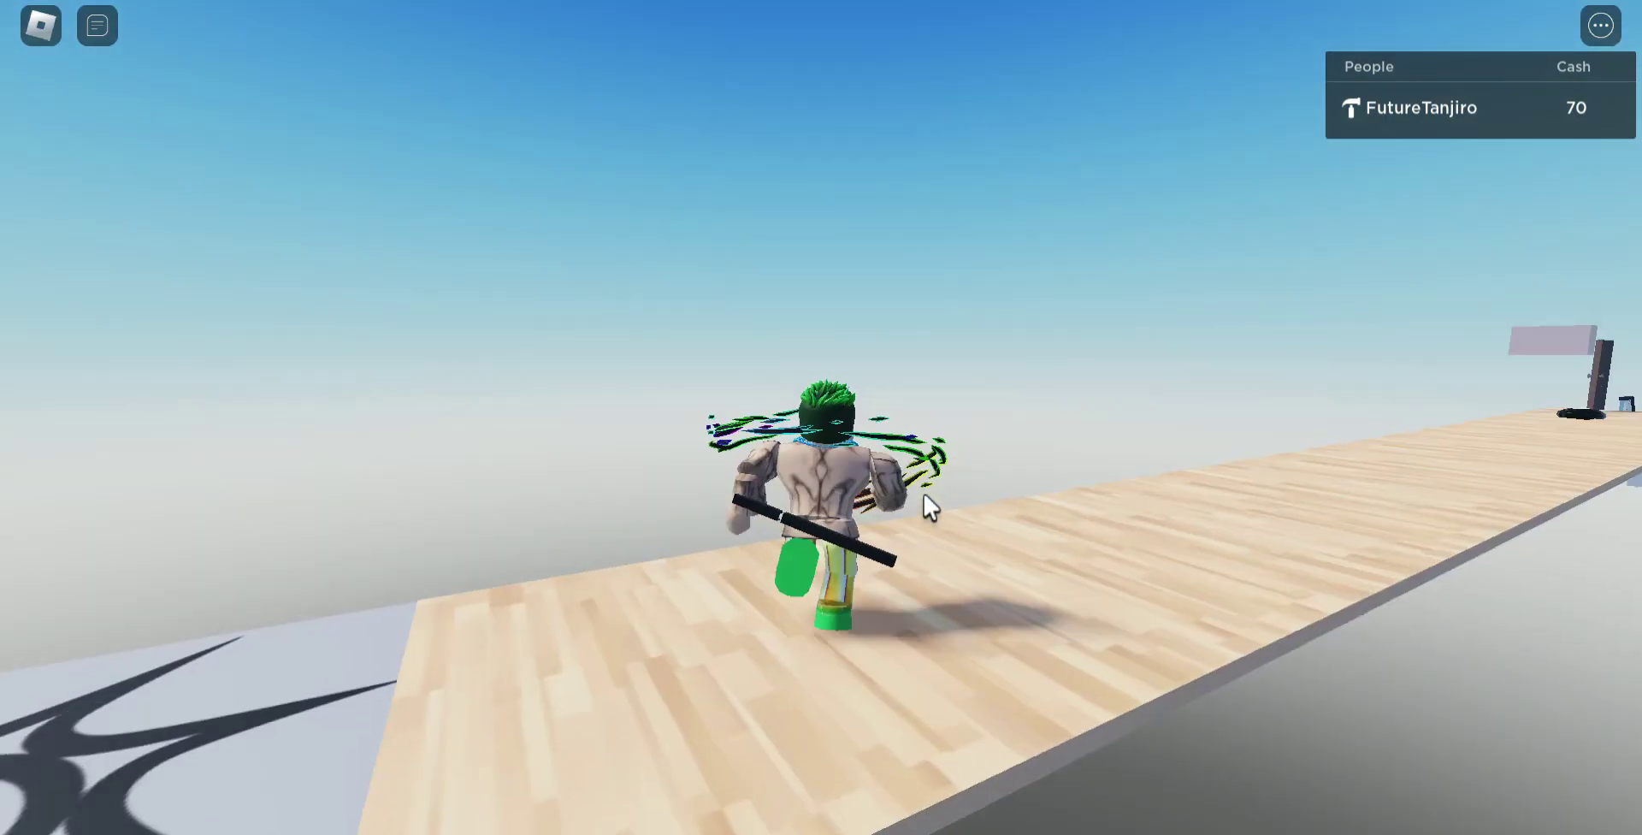
{"action": "key", "text": "w"}
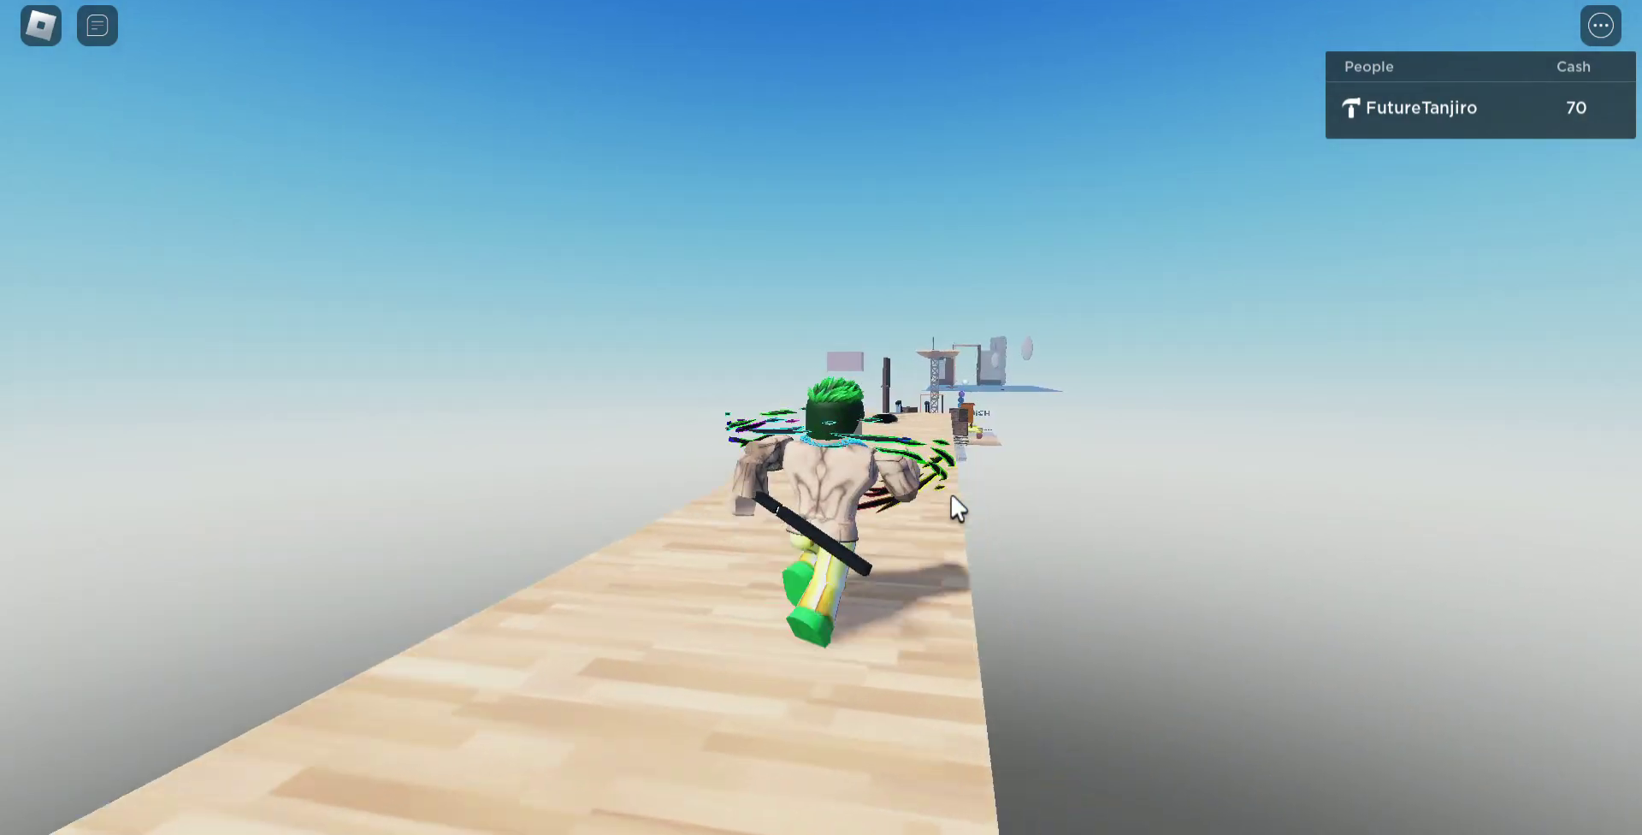
{"action": "key", "text": "w"}
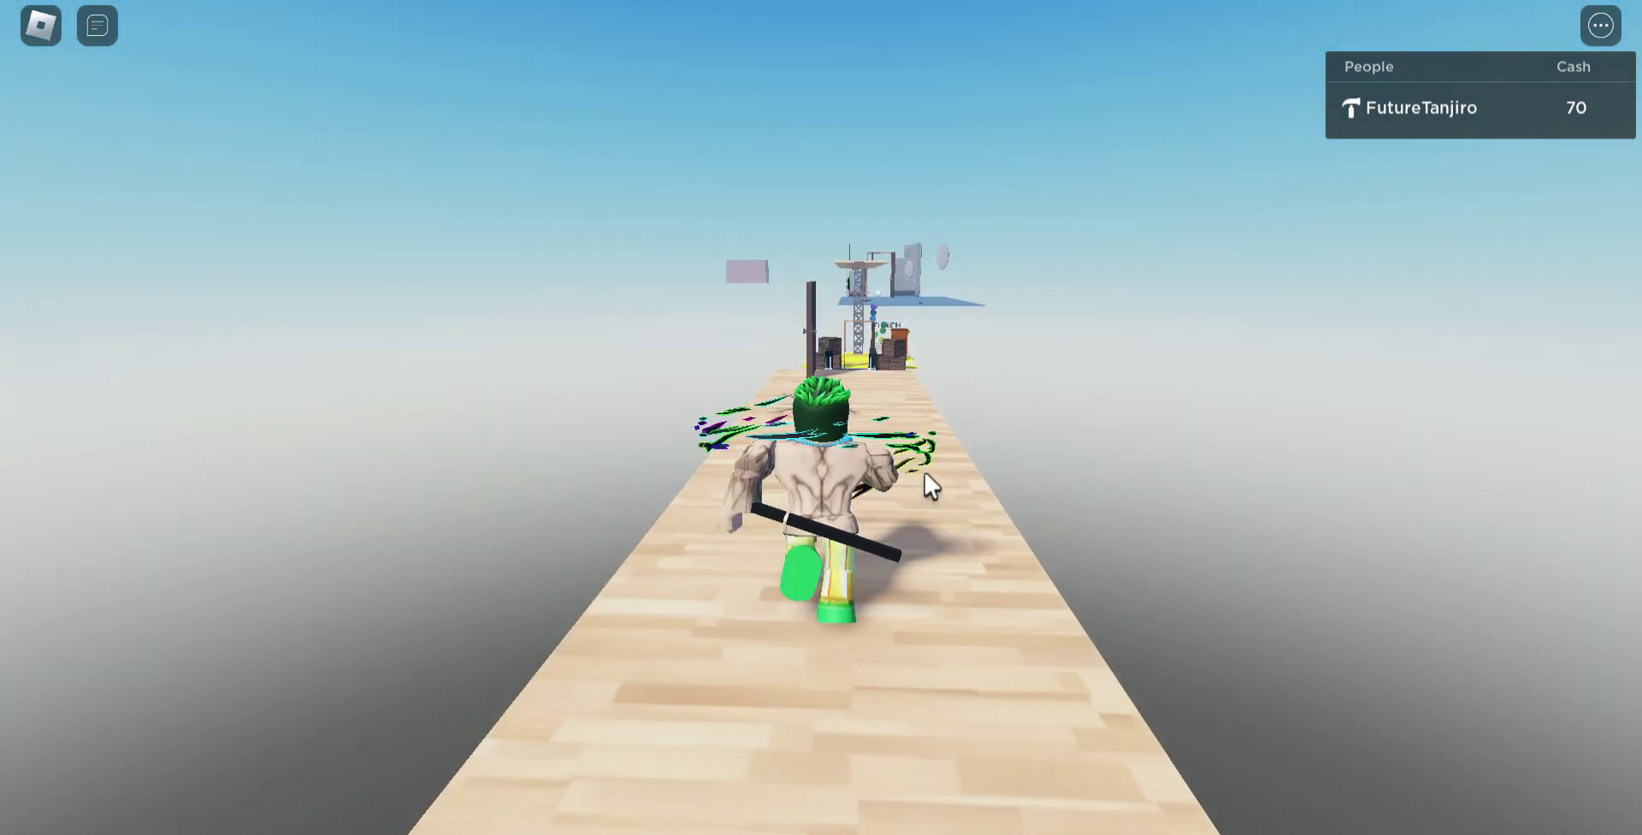
{"action": "left_click_drag", "start_coordinate": [929, 484], "coordinate": [841, 443]}
{"action": "key", "text": "w"}
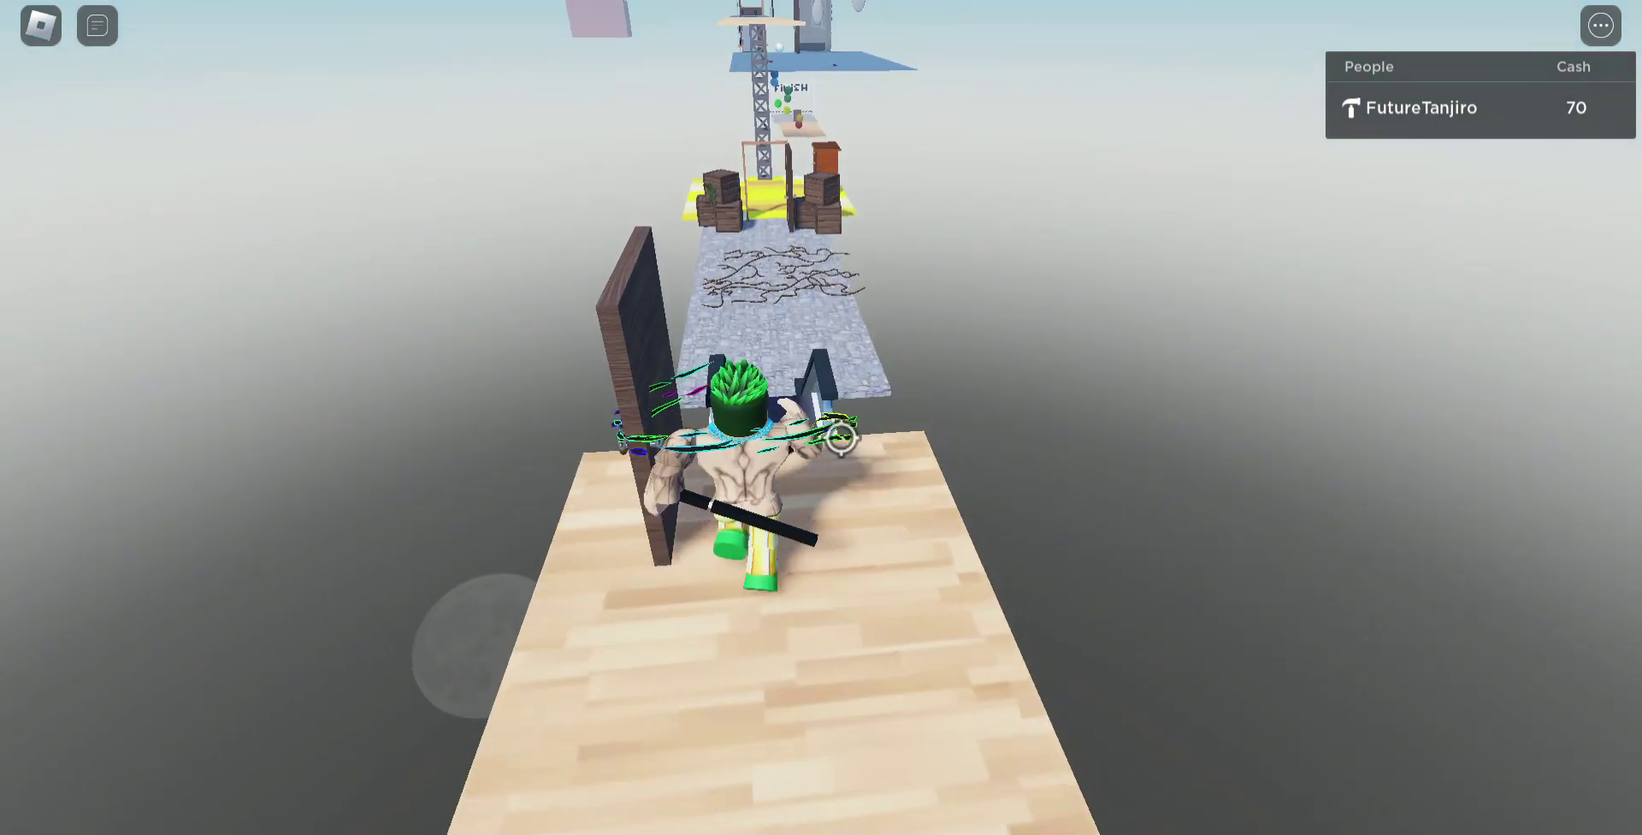
{"action": "key", "text": "space"}
{"action": "key", "text": "w"}
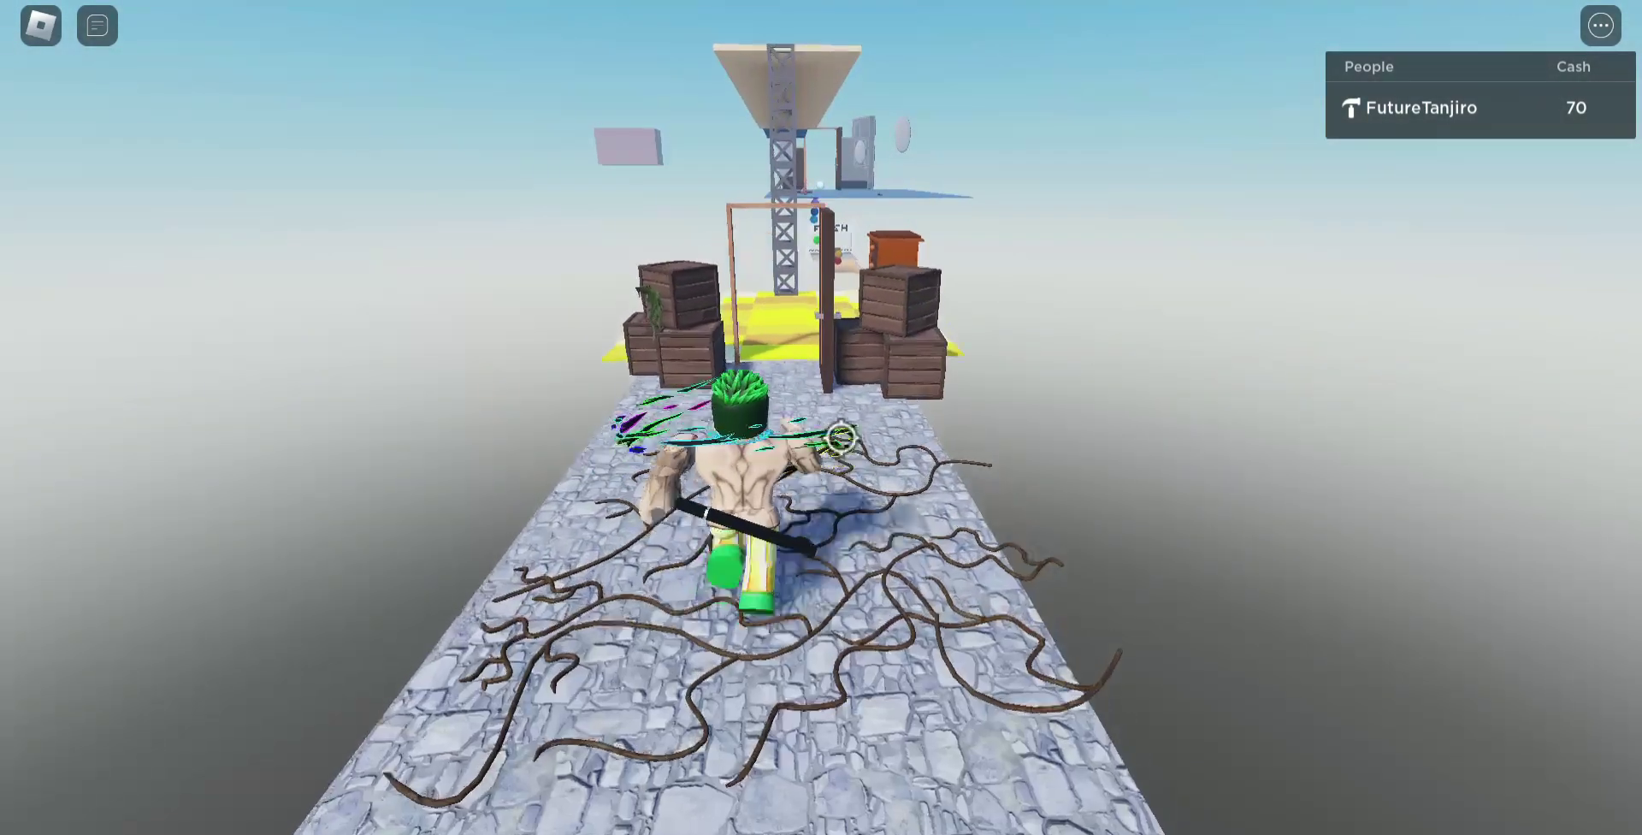
Step: Cross the yellow platform, climb the tower, and jump onto the blue platform toward the two doors
{"action": "key", "text": "w"}
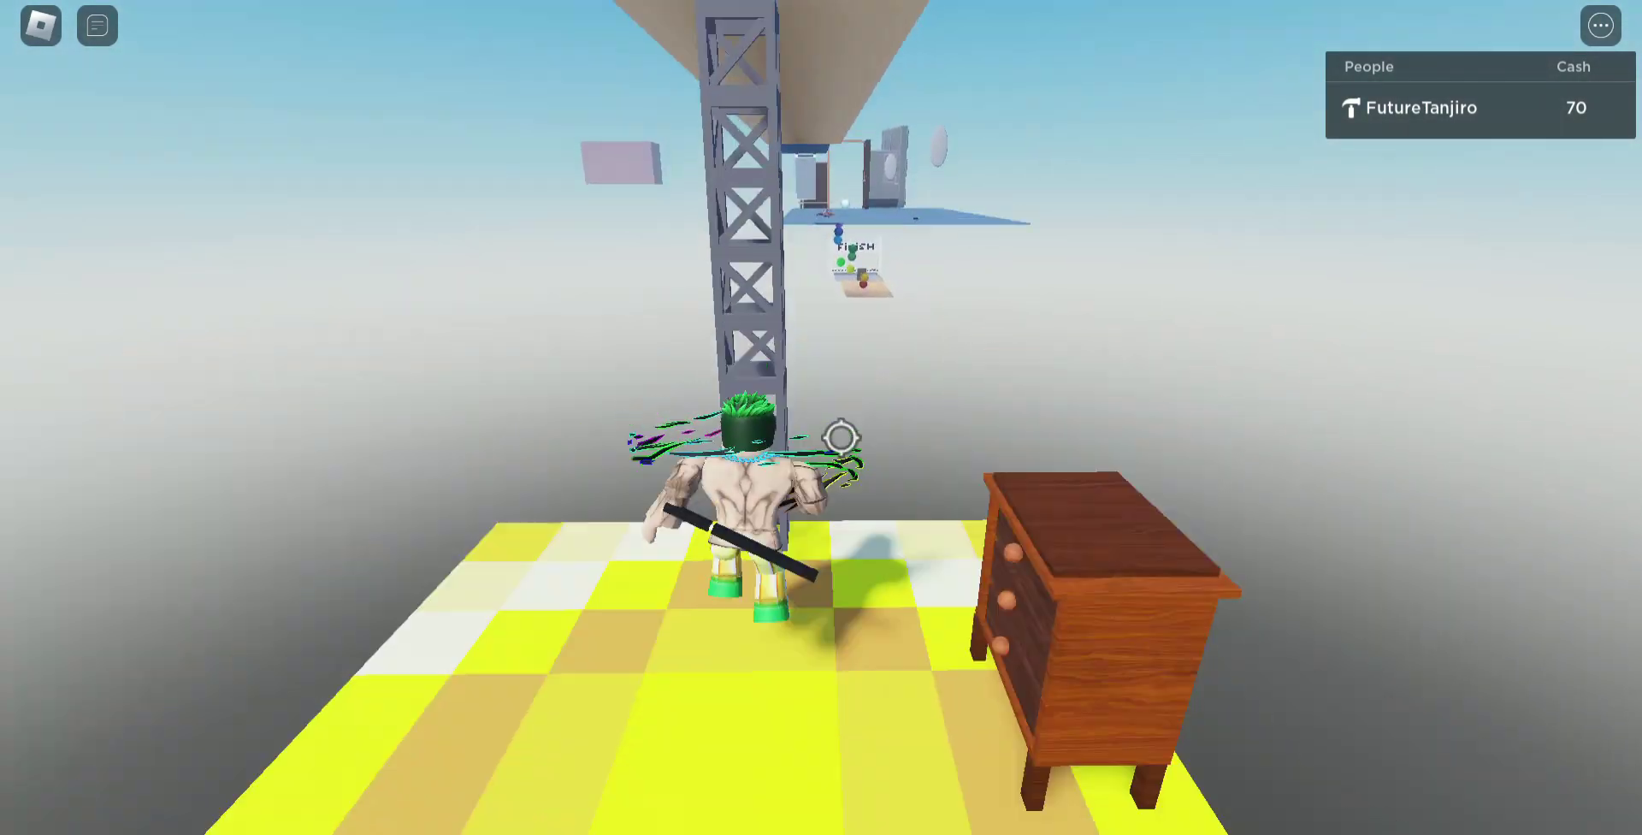
{"action": "key", "text": "space"}
{"action": "key", "text": "w"}
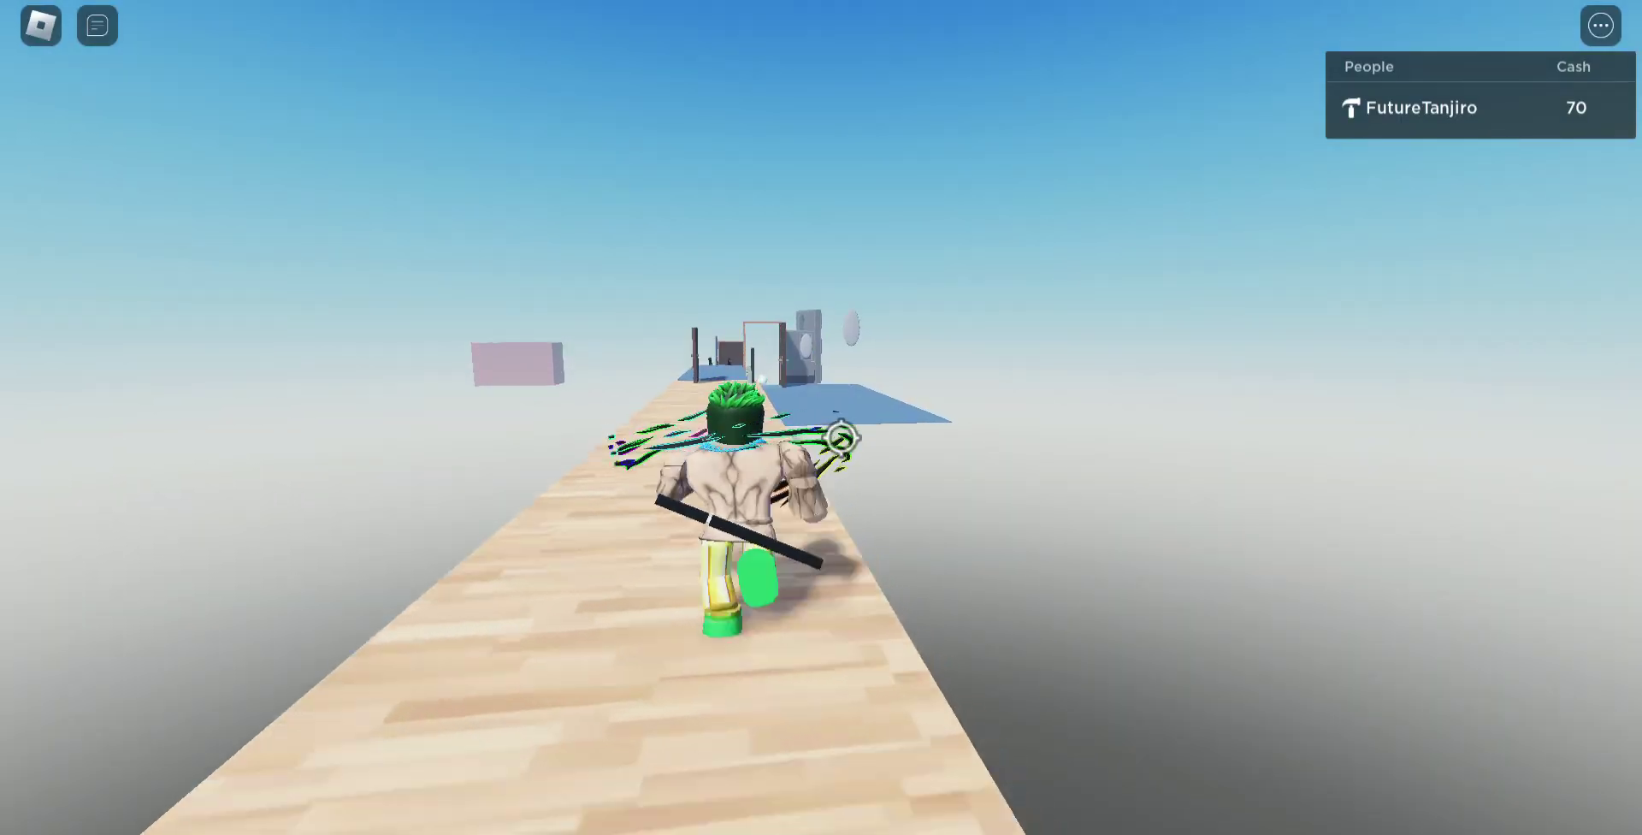
{"action": "key", "text": "w"}
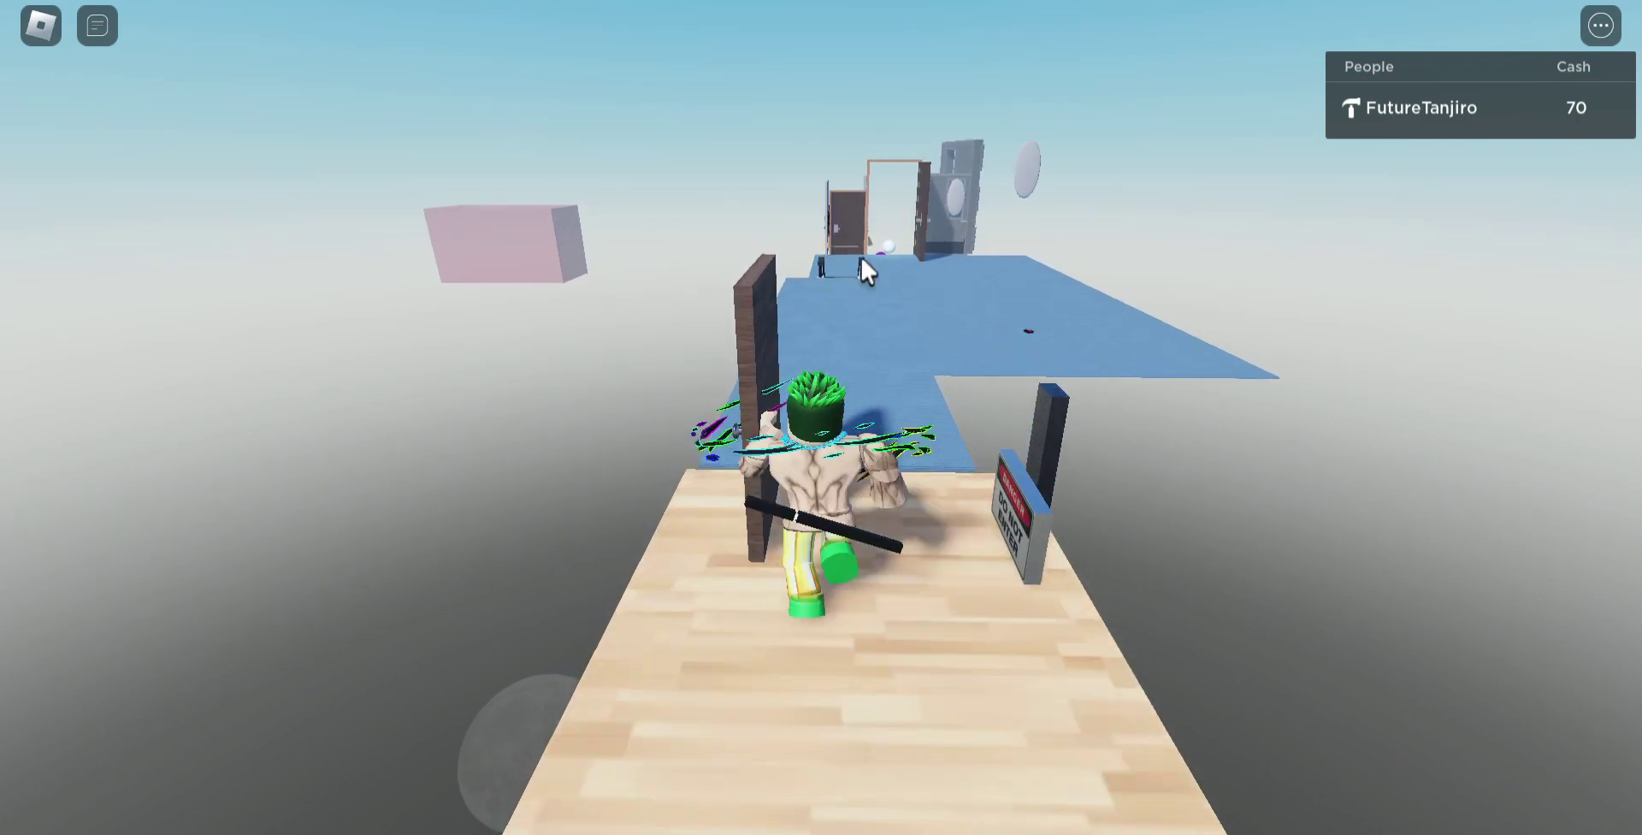
{"action": "key", "text": "w"}
{"action": "key", "text": "space"}
{"action": "key", "text": "w"}
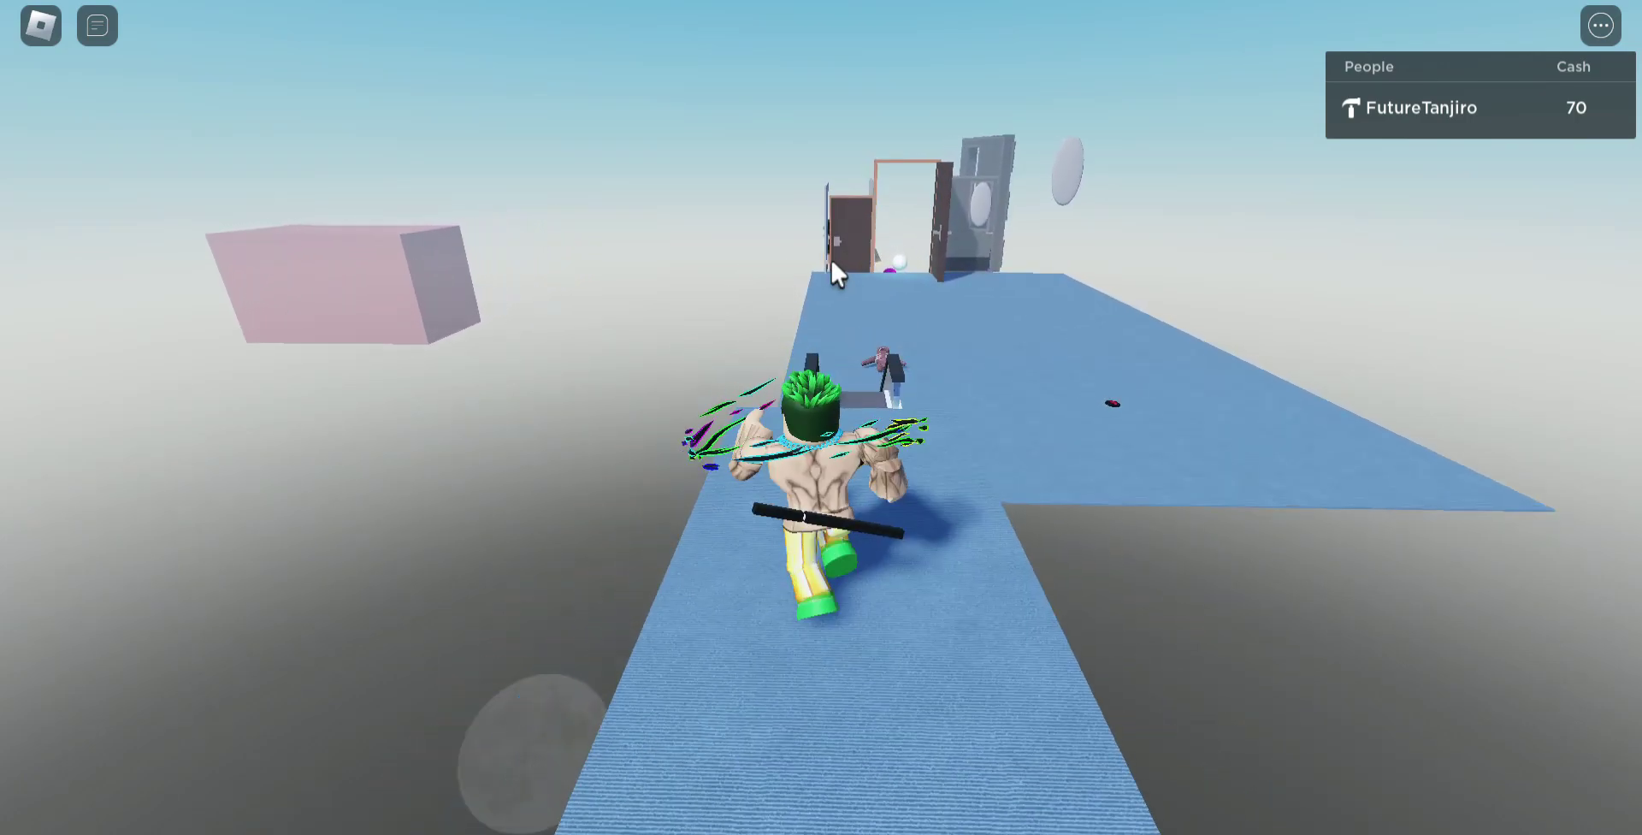
{"action": "key", "text": "w"}
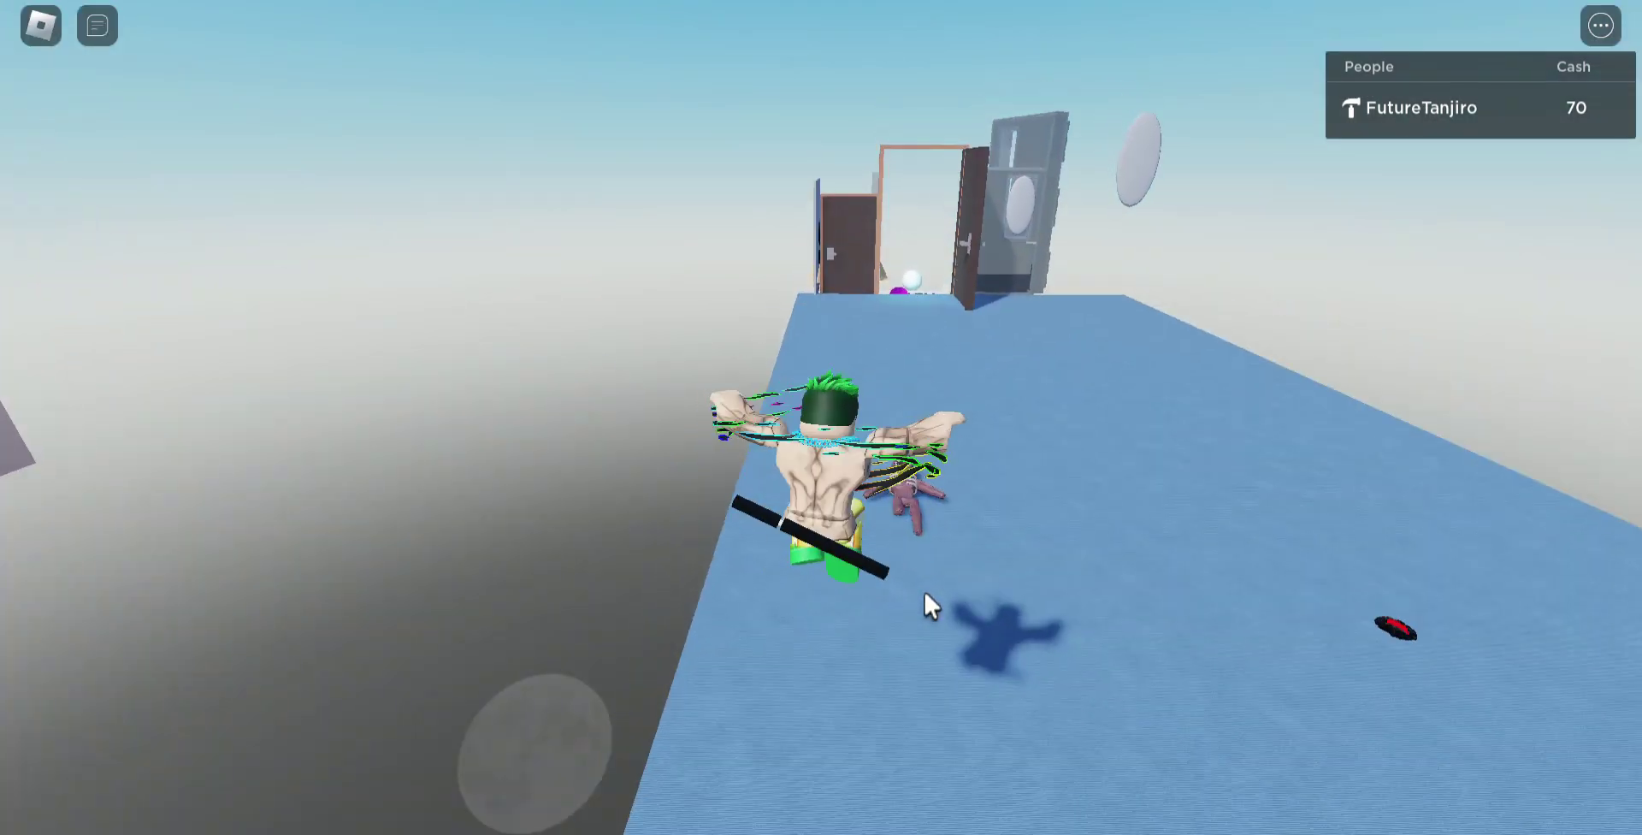
{"action": "key", "text": "w"}
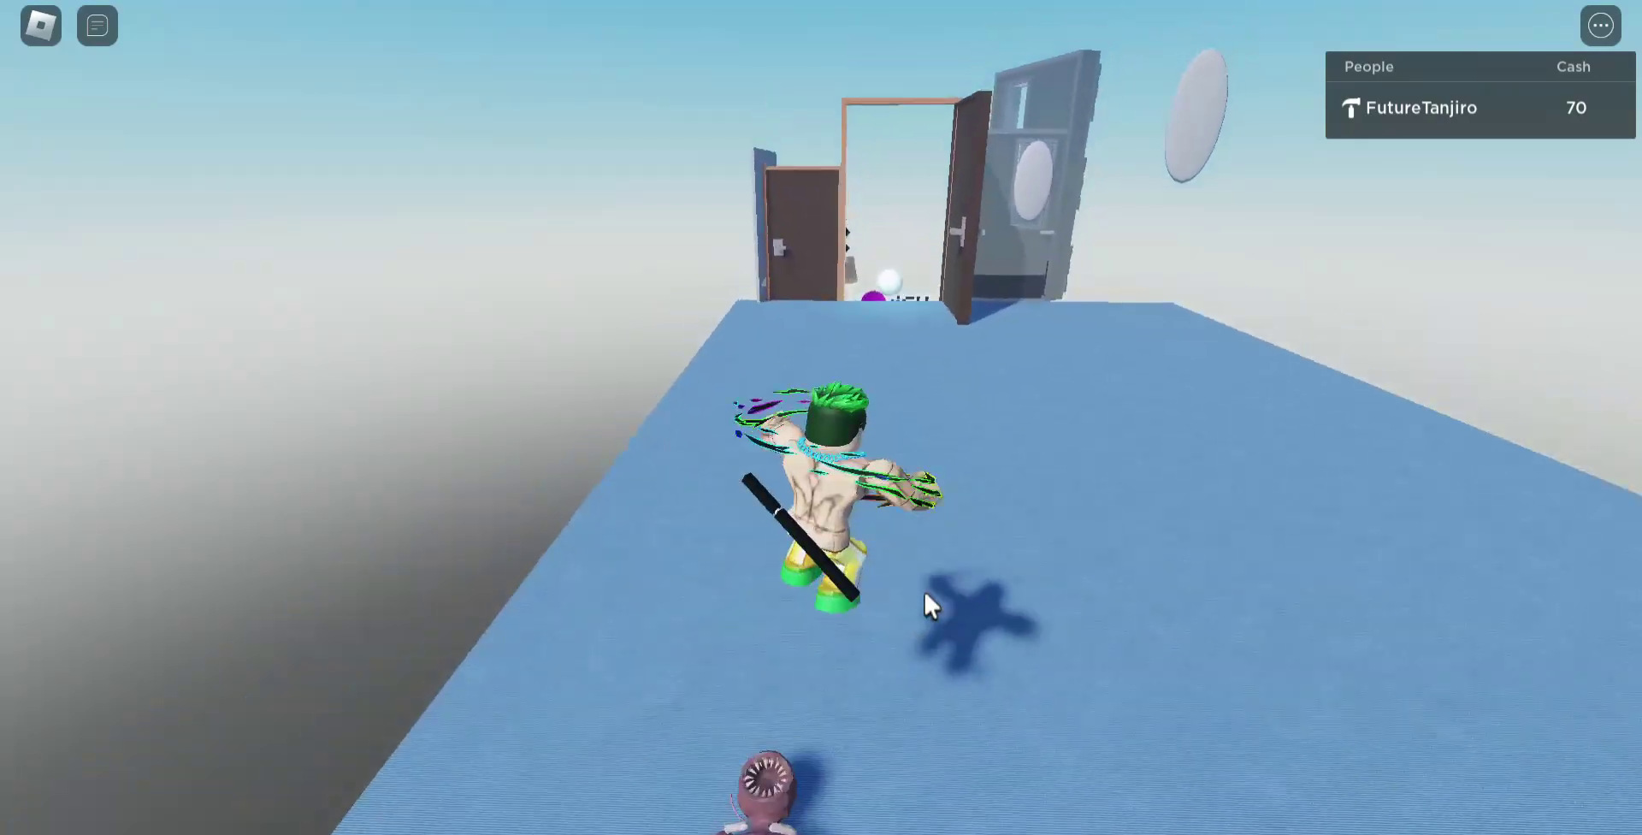
Step: Jump between the two doors and step through the doorway toward FINISH
{"action": "key", "text": "w"}
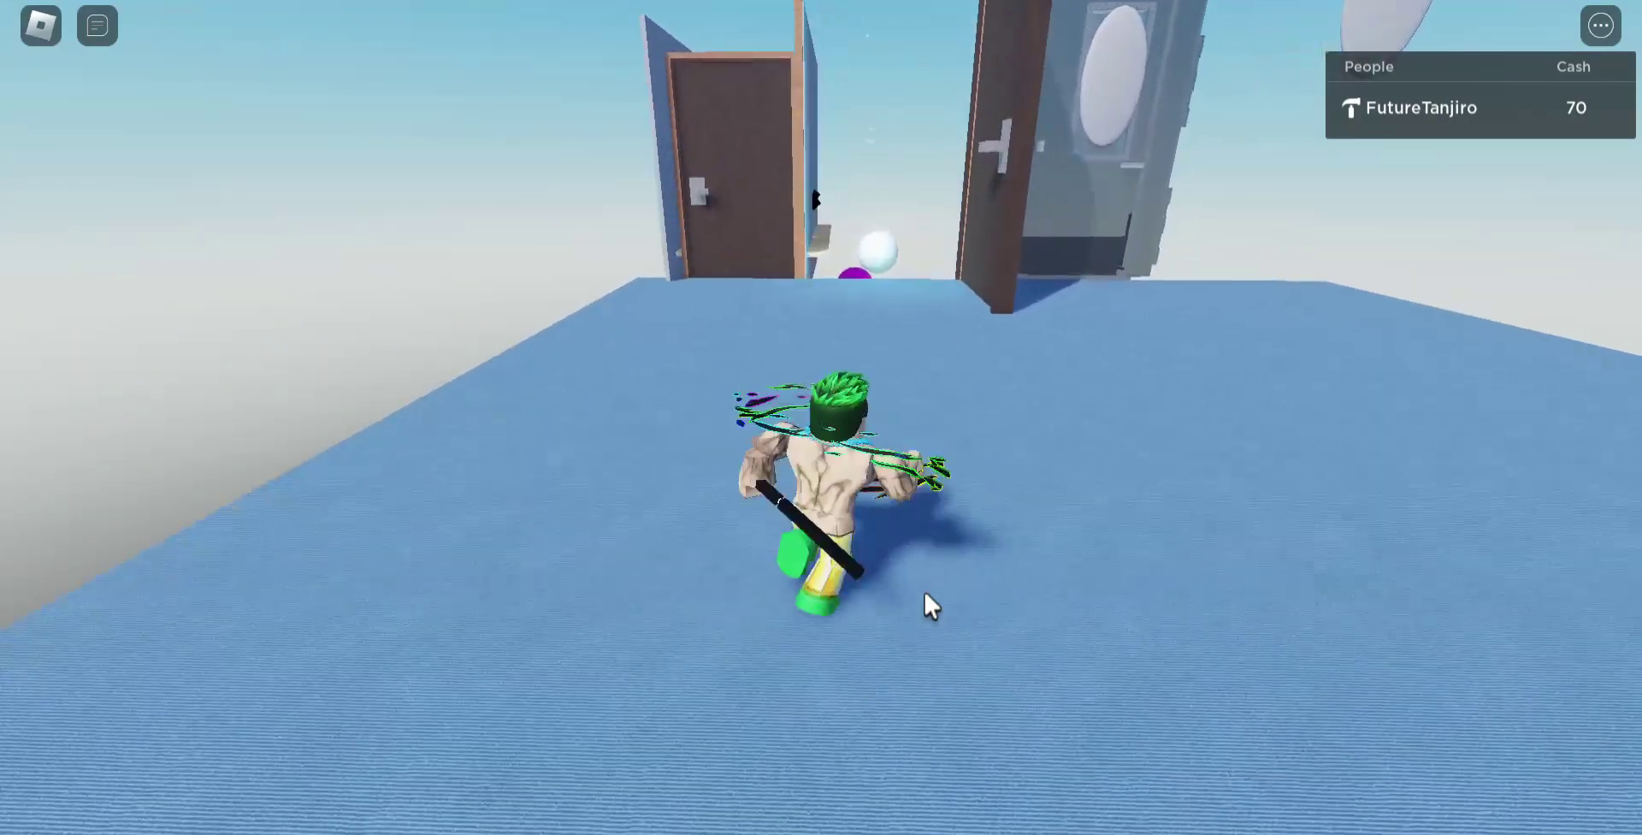
{"action": "key", "text": "w"}
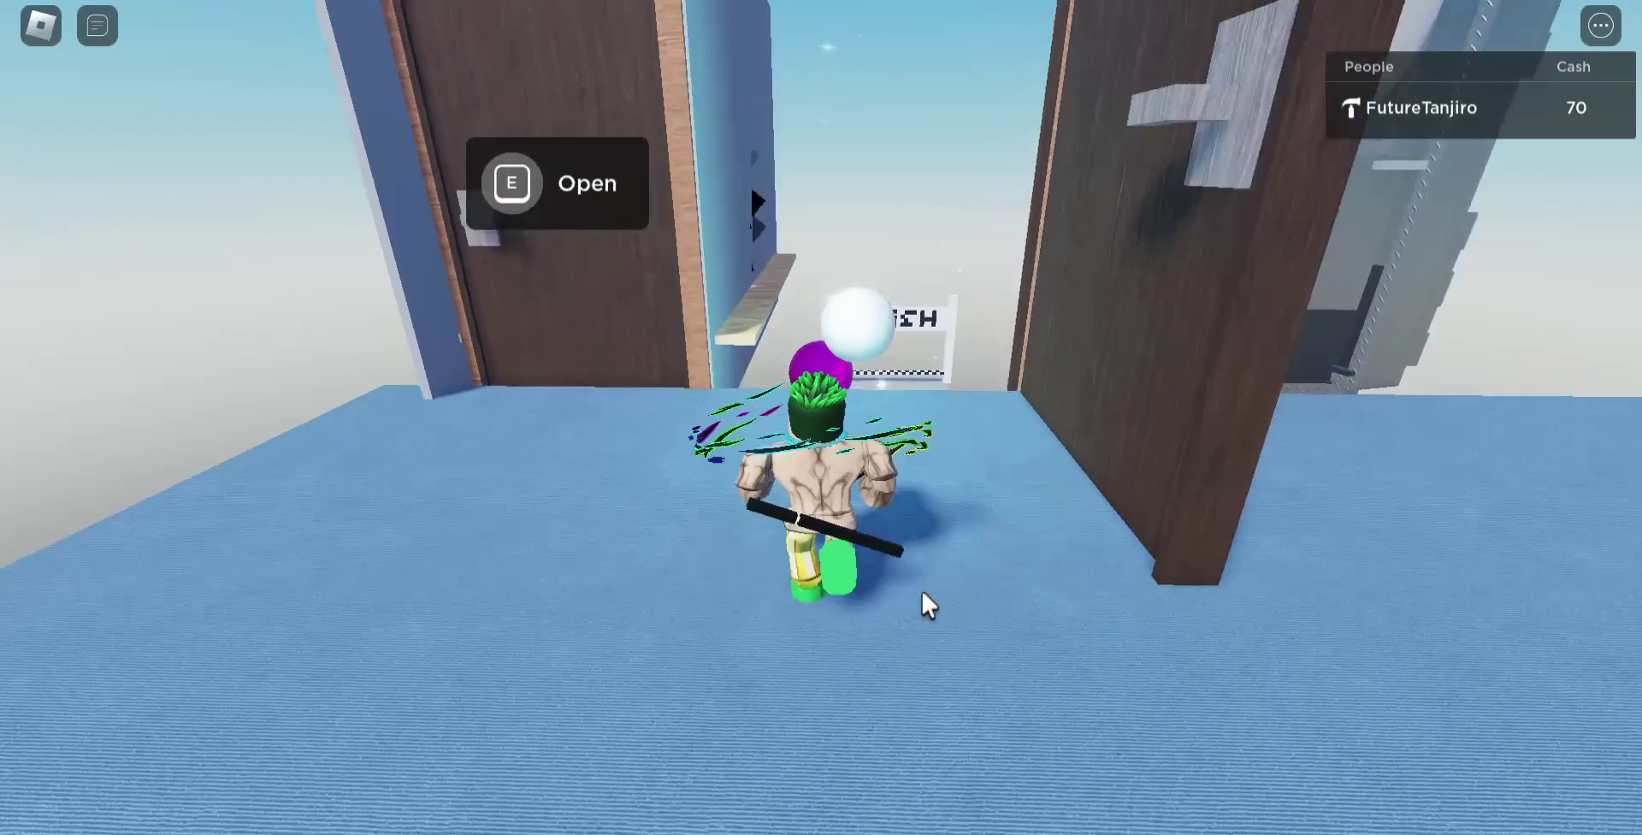
{"action": "key", "text": "w"}
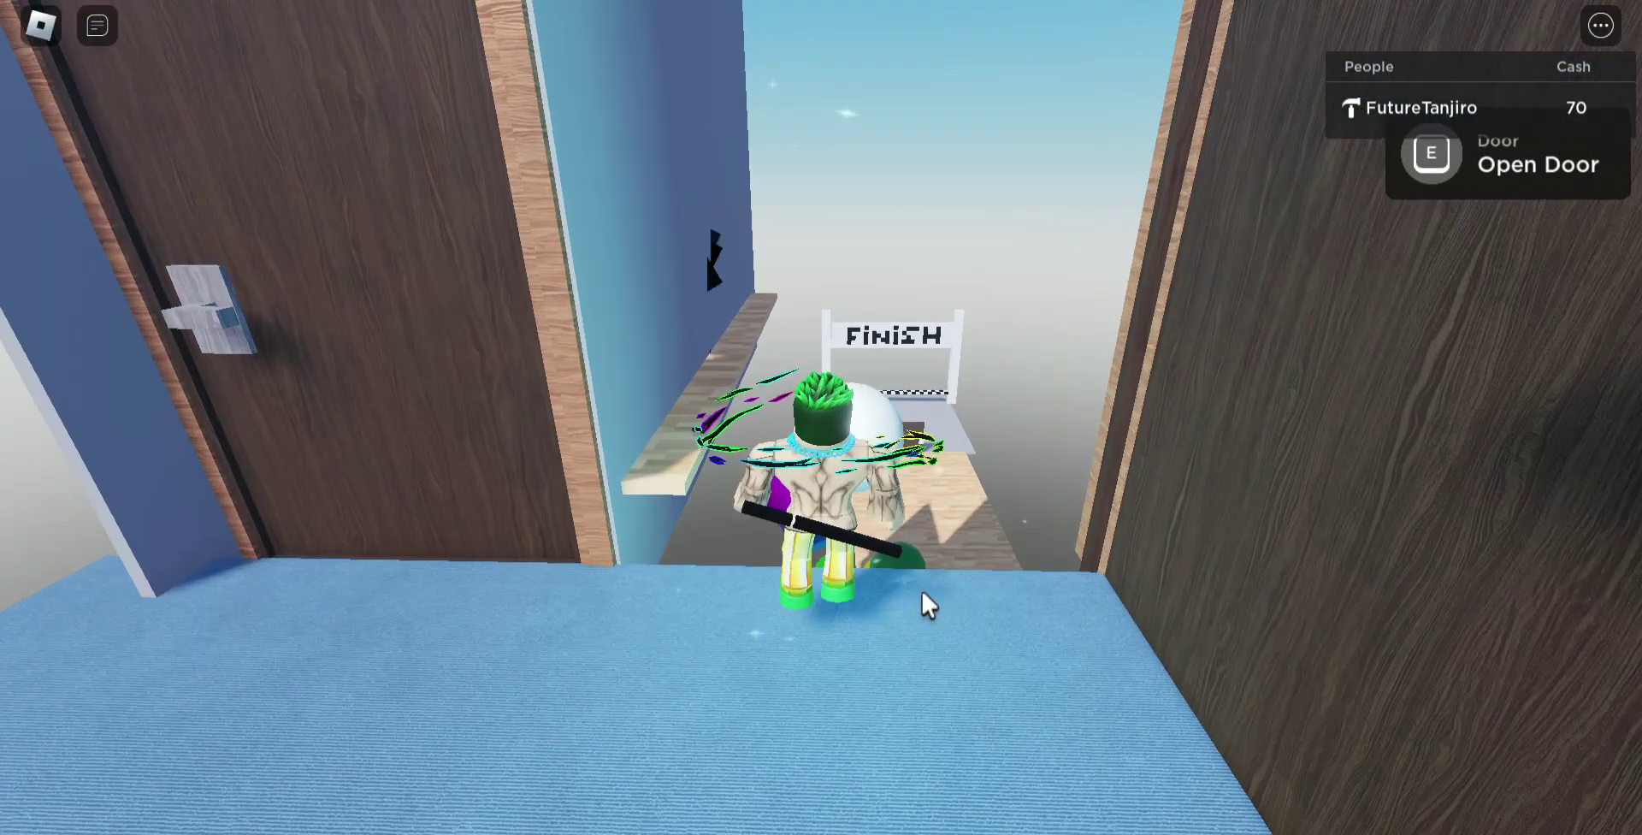
{"action": "key", "text": "space"}
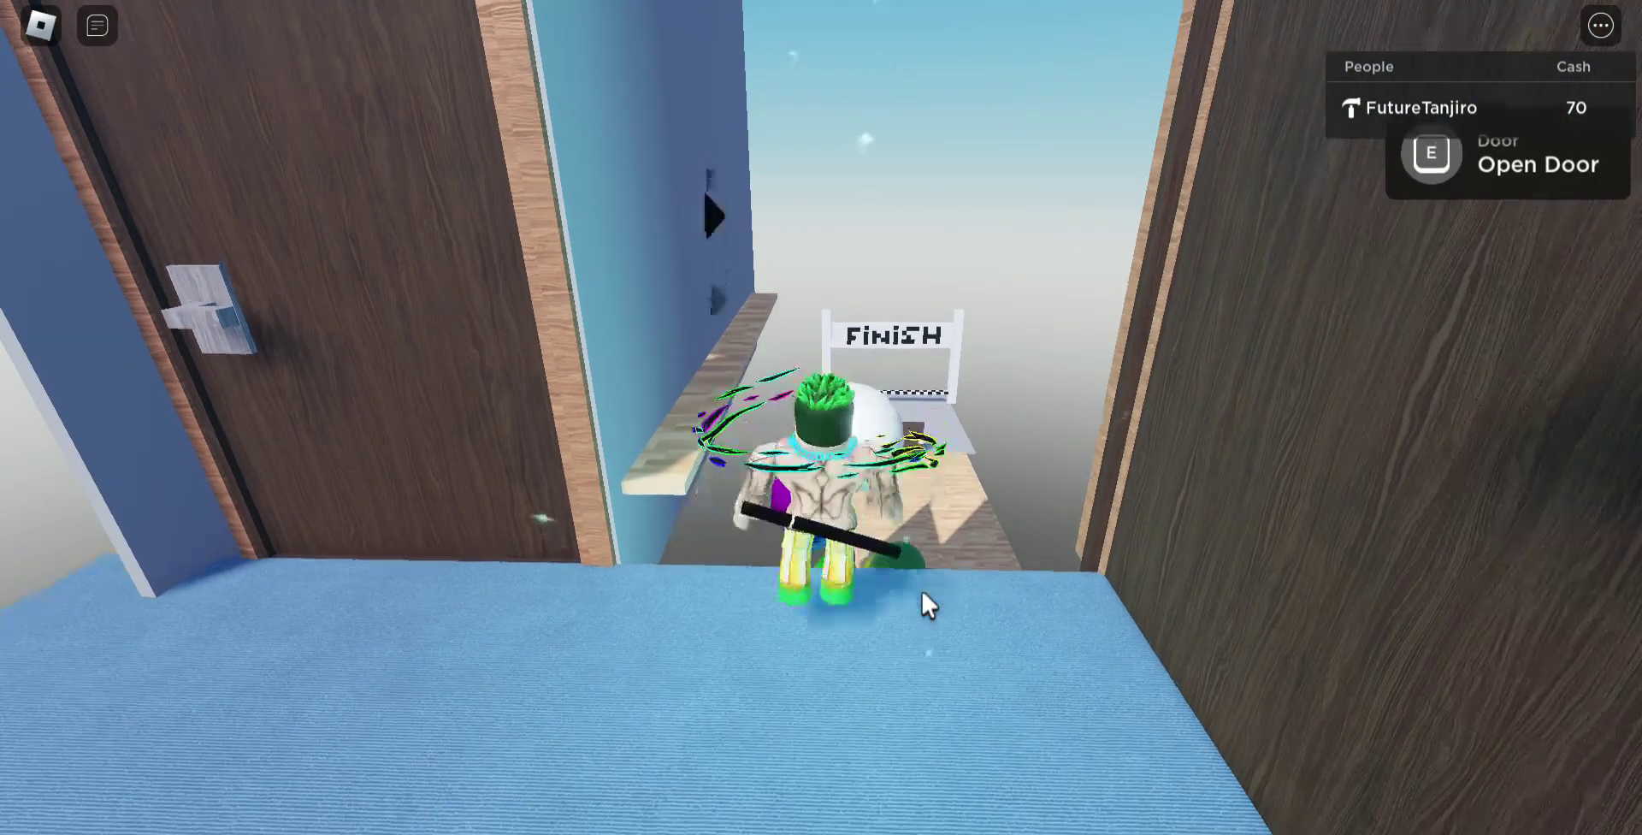
{"action": "key", "text": "w"}
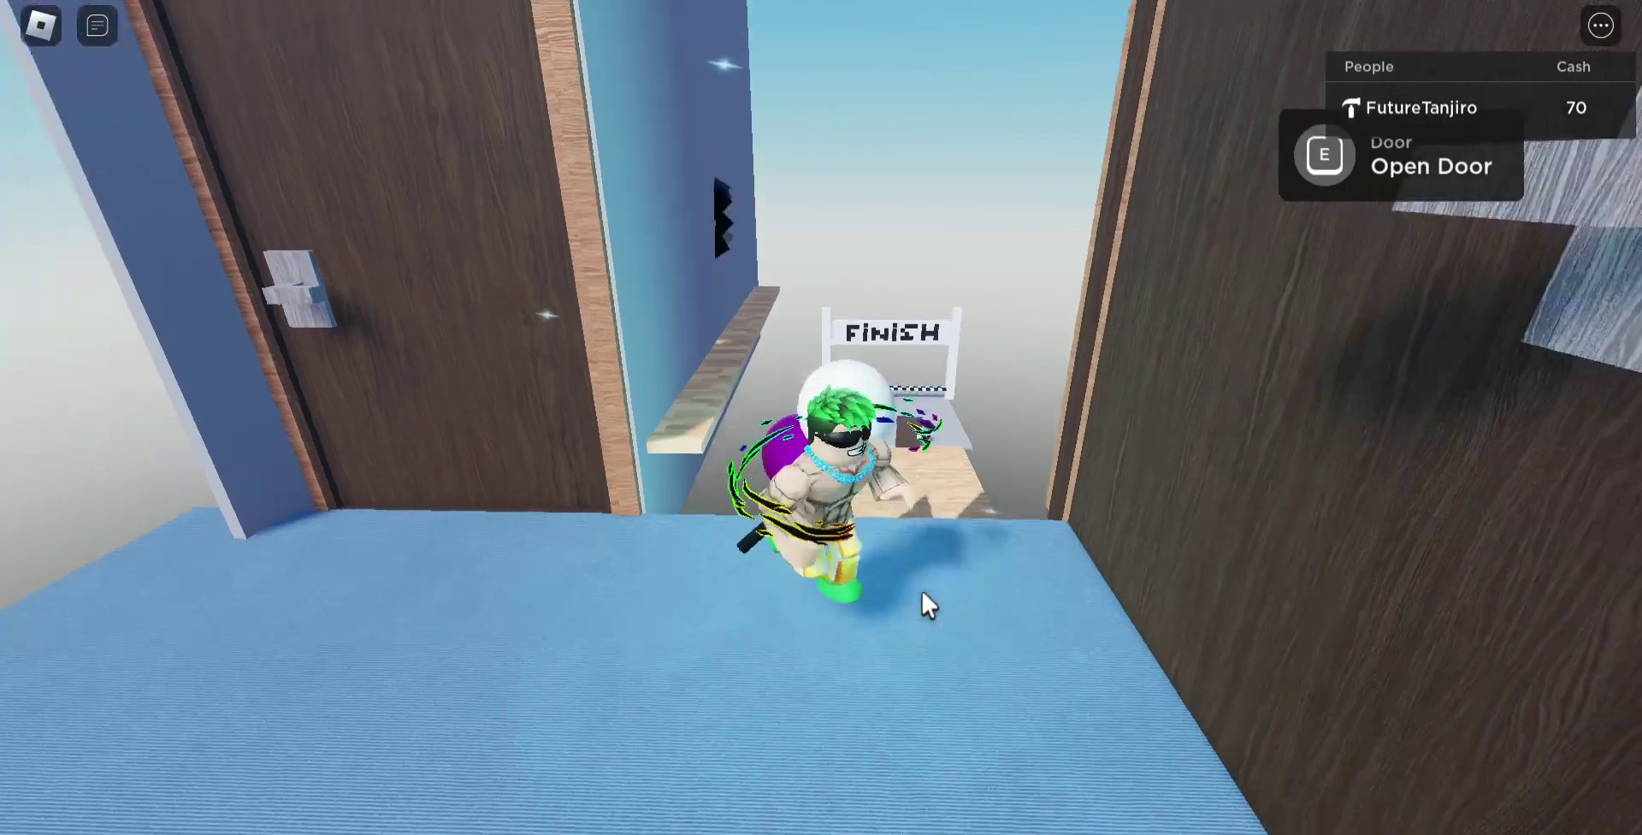
{"action": "key", "text": "a"}
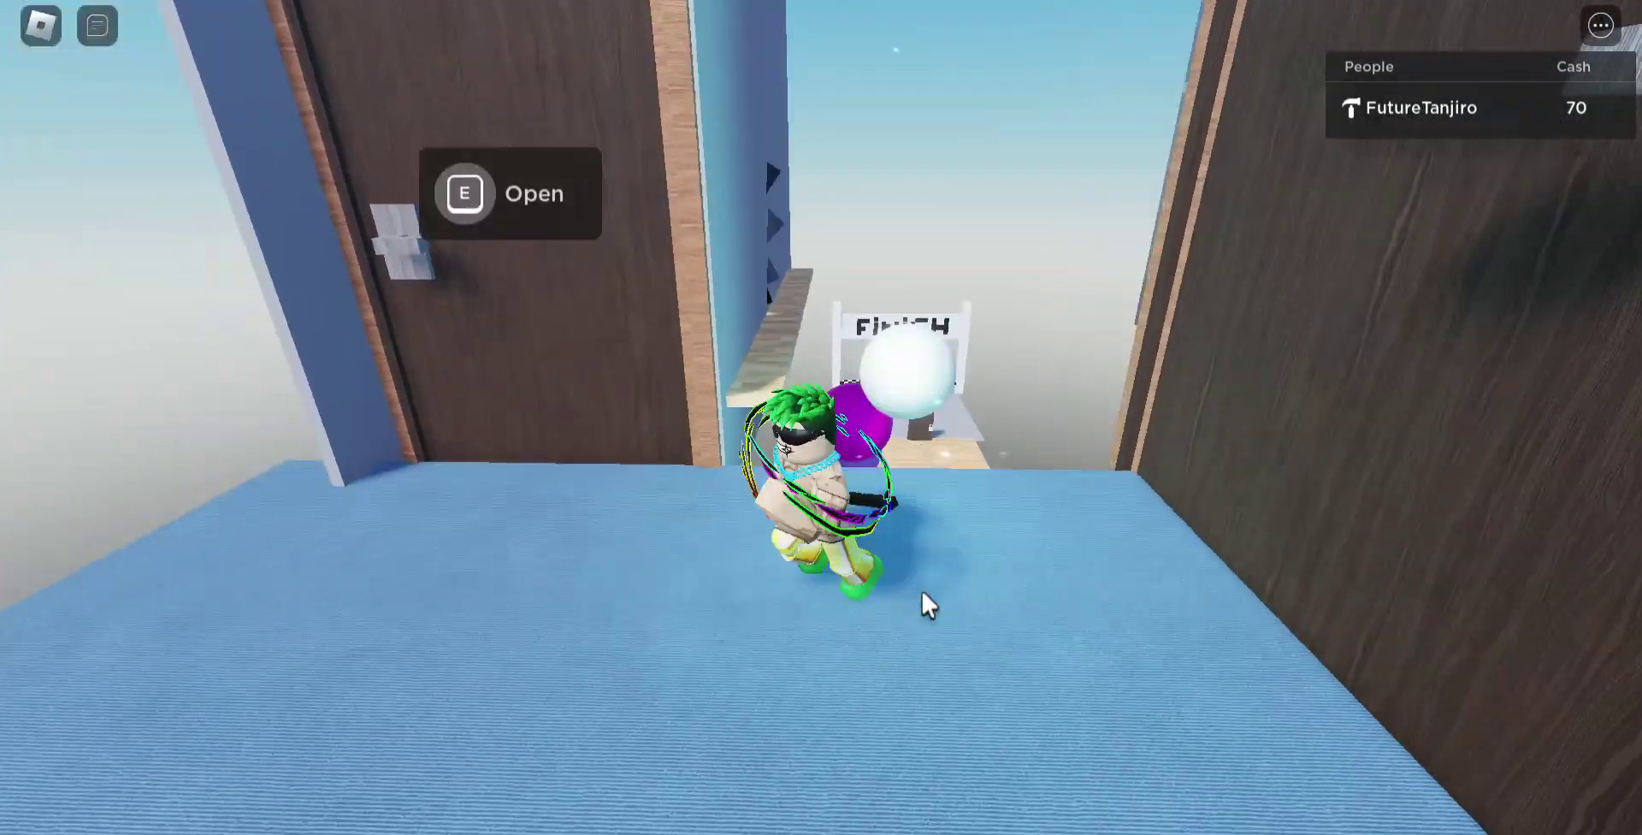
{"action": "key", "text": "w"}
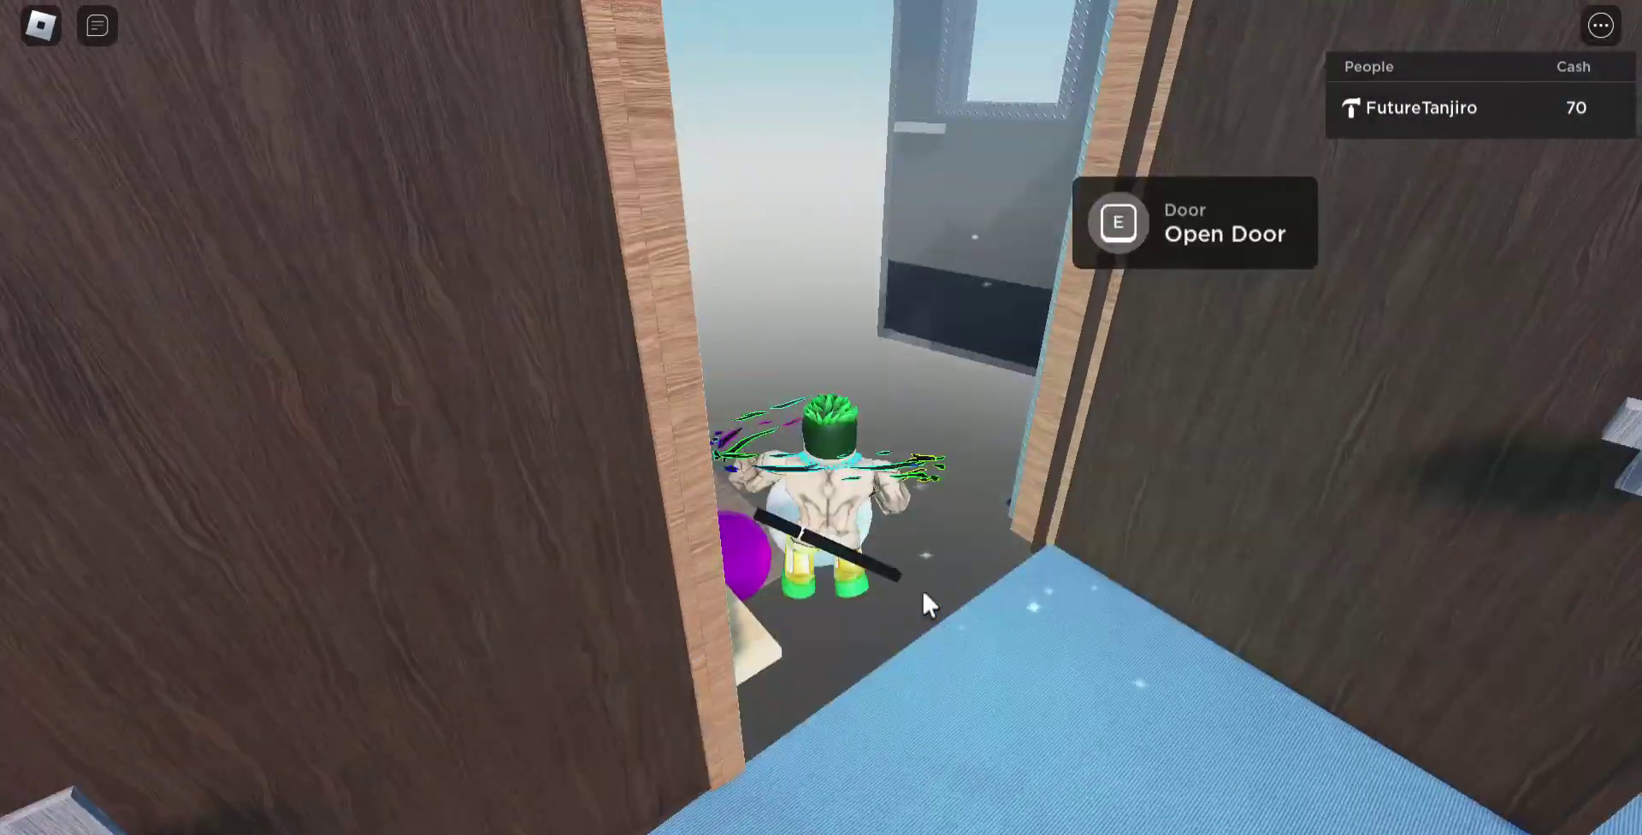
Step: Hop across the coloured balls and run up the wooden ramp to the FINISH sign
{"action": "key", "text": "w"}
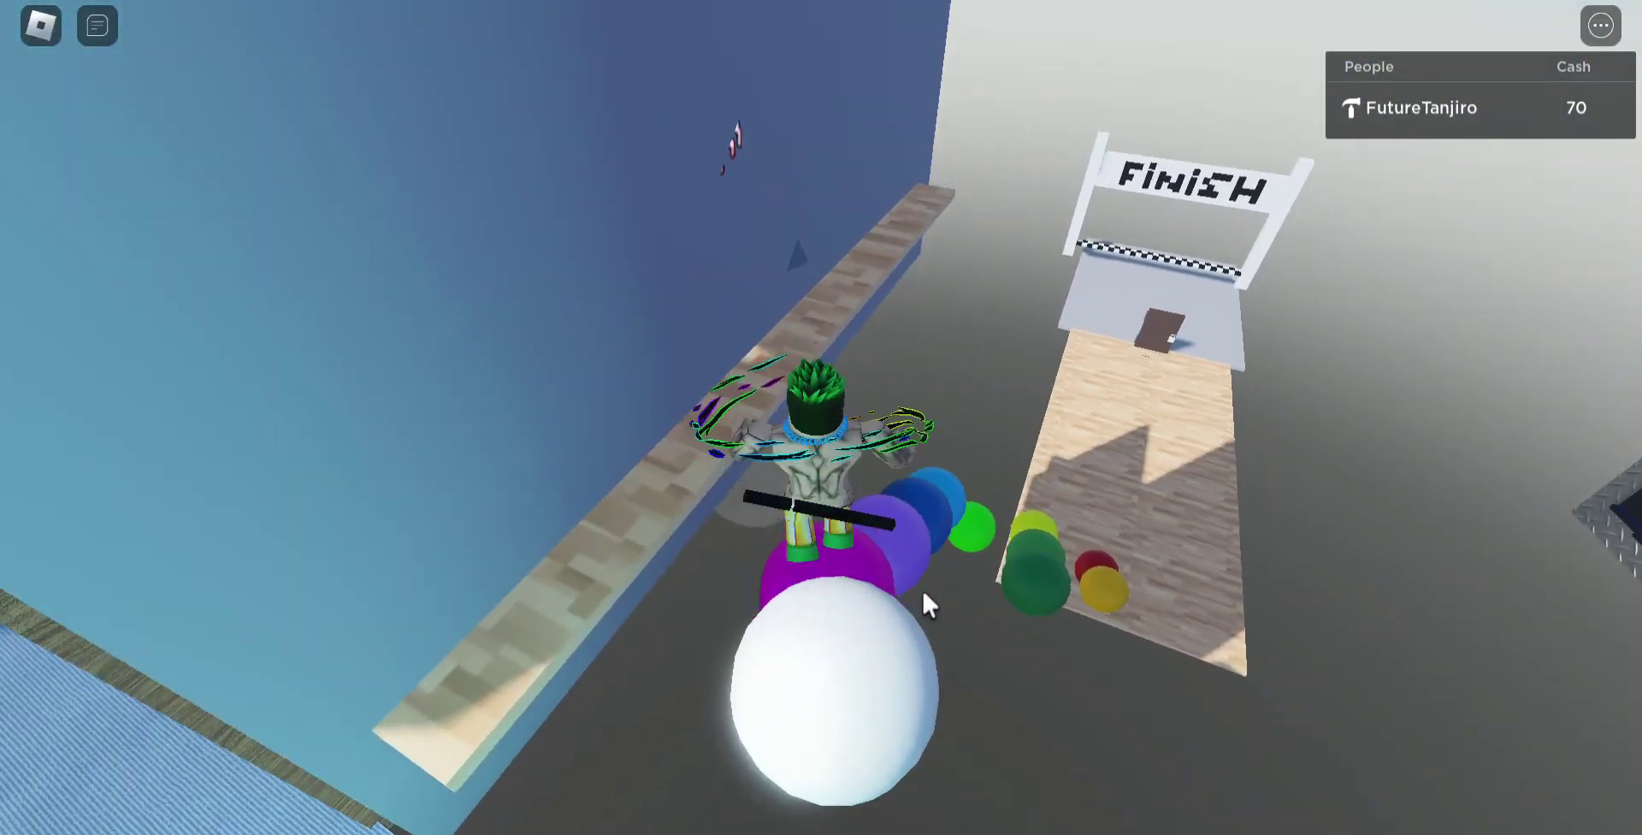
{"action": "key", "text": "w"}
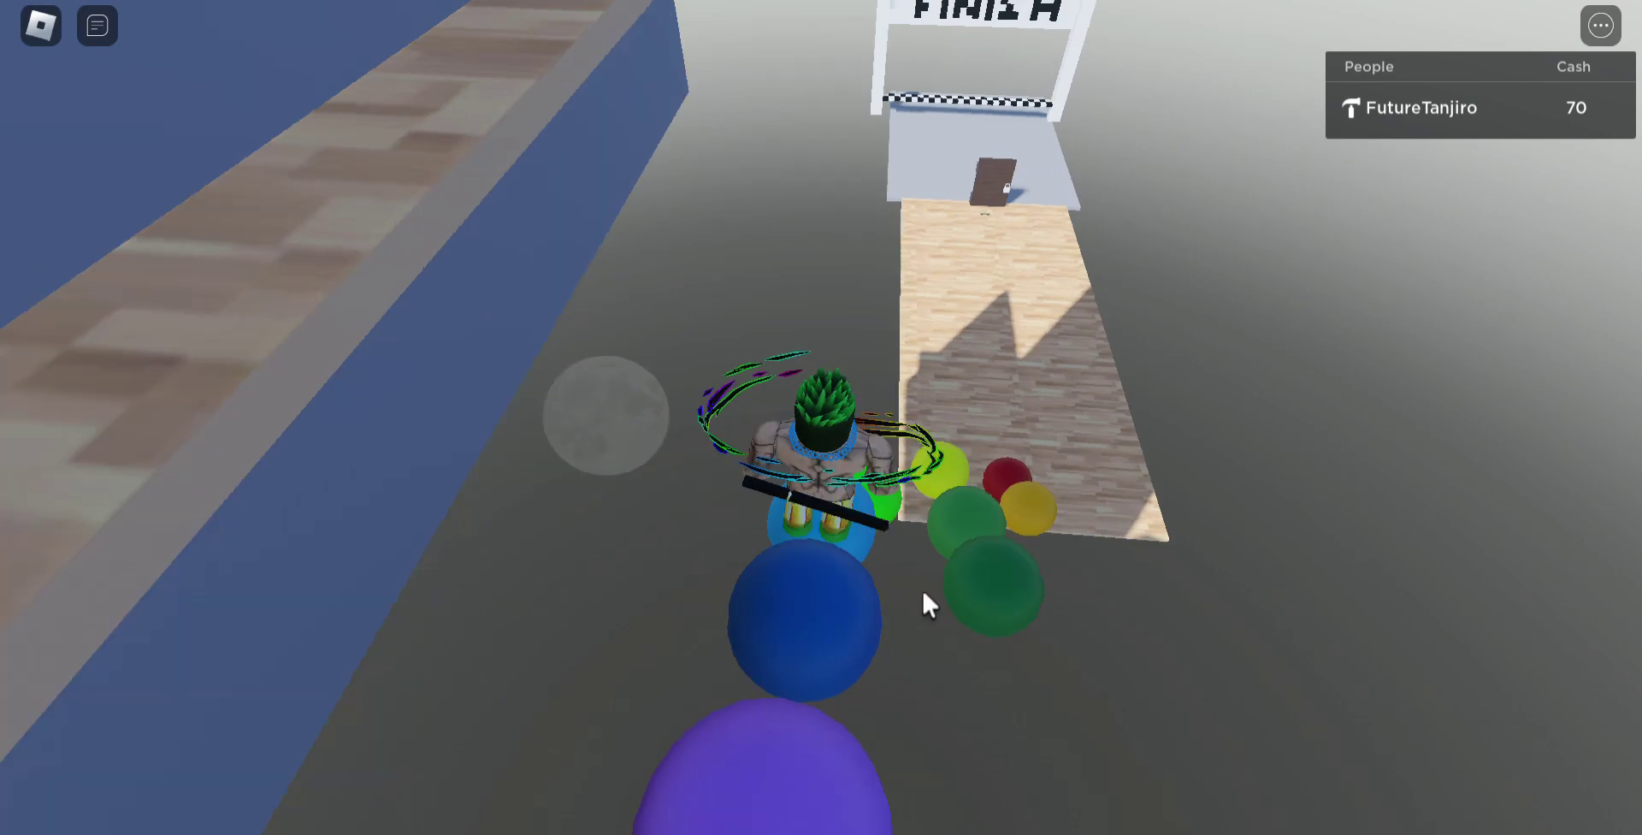
{"action": "key", "text": "w"}
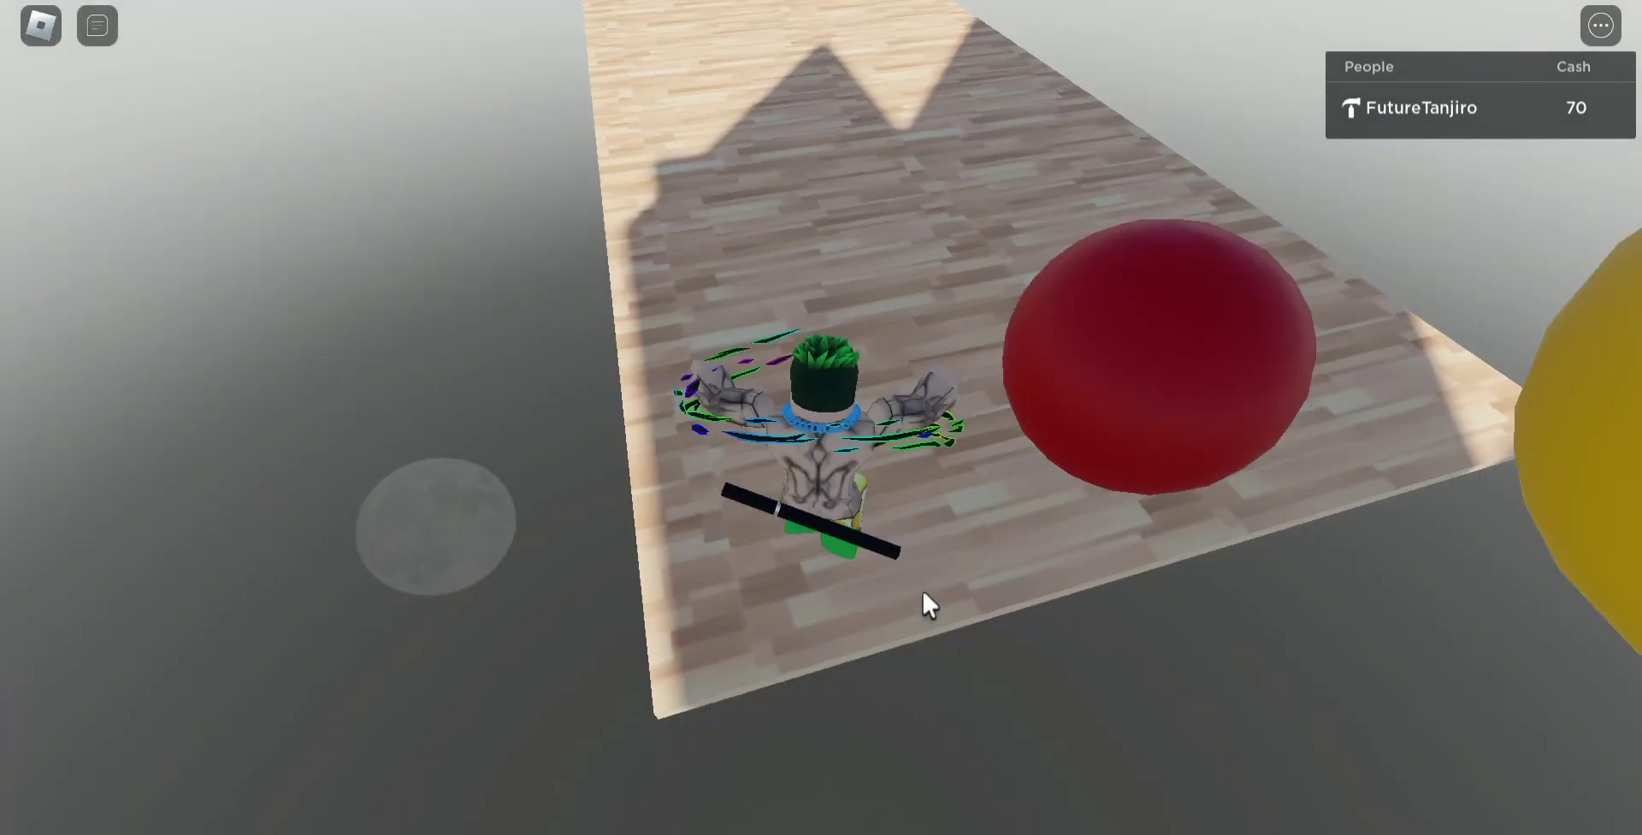
{"action": "key", "text": "w"}
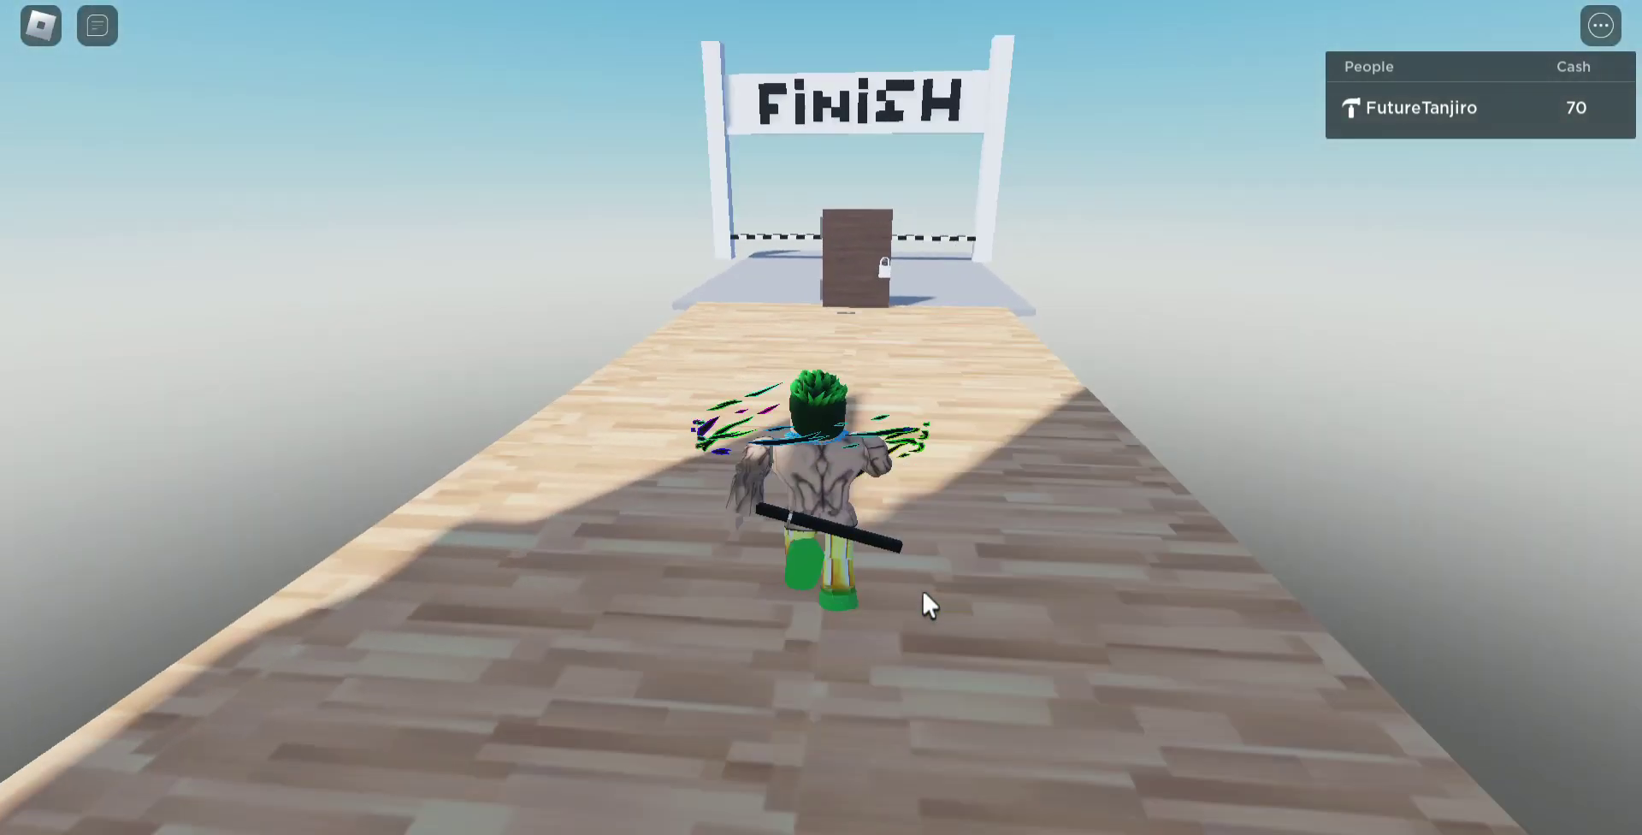
Step: Collect Key2, use it on the locked door, and walk through past the FINISH line
{"action": "key", "text": "w"}
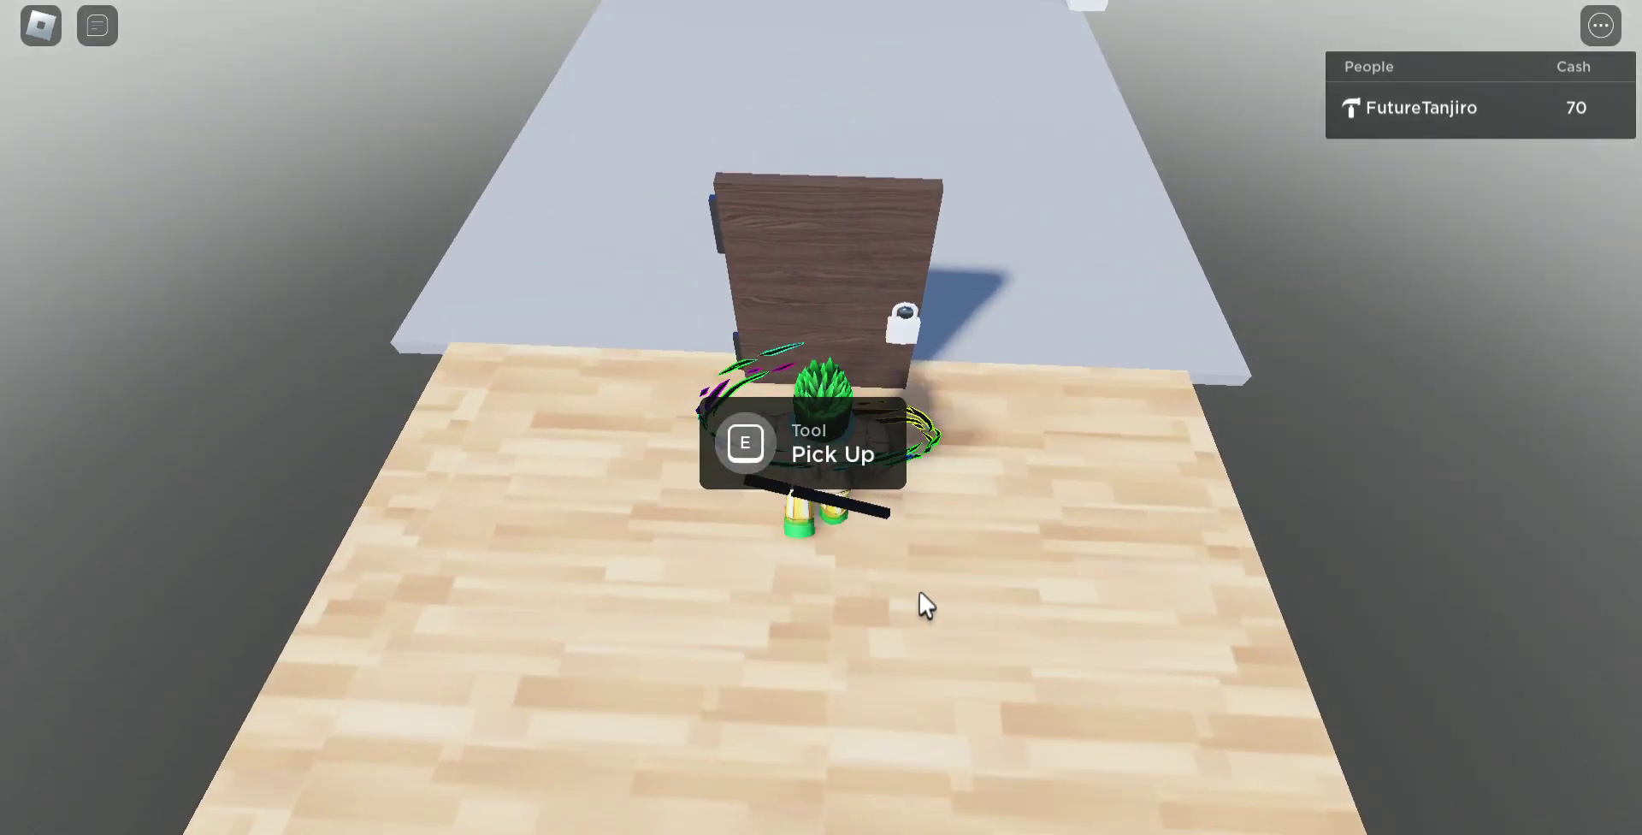
{"action": "left_click", "coordinate": [821, 790]}
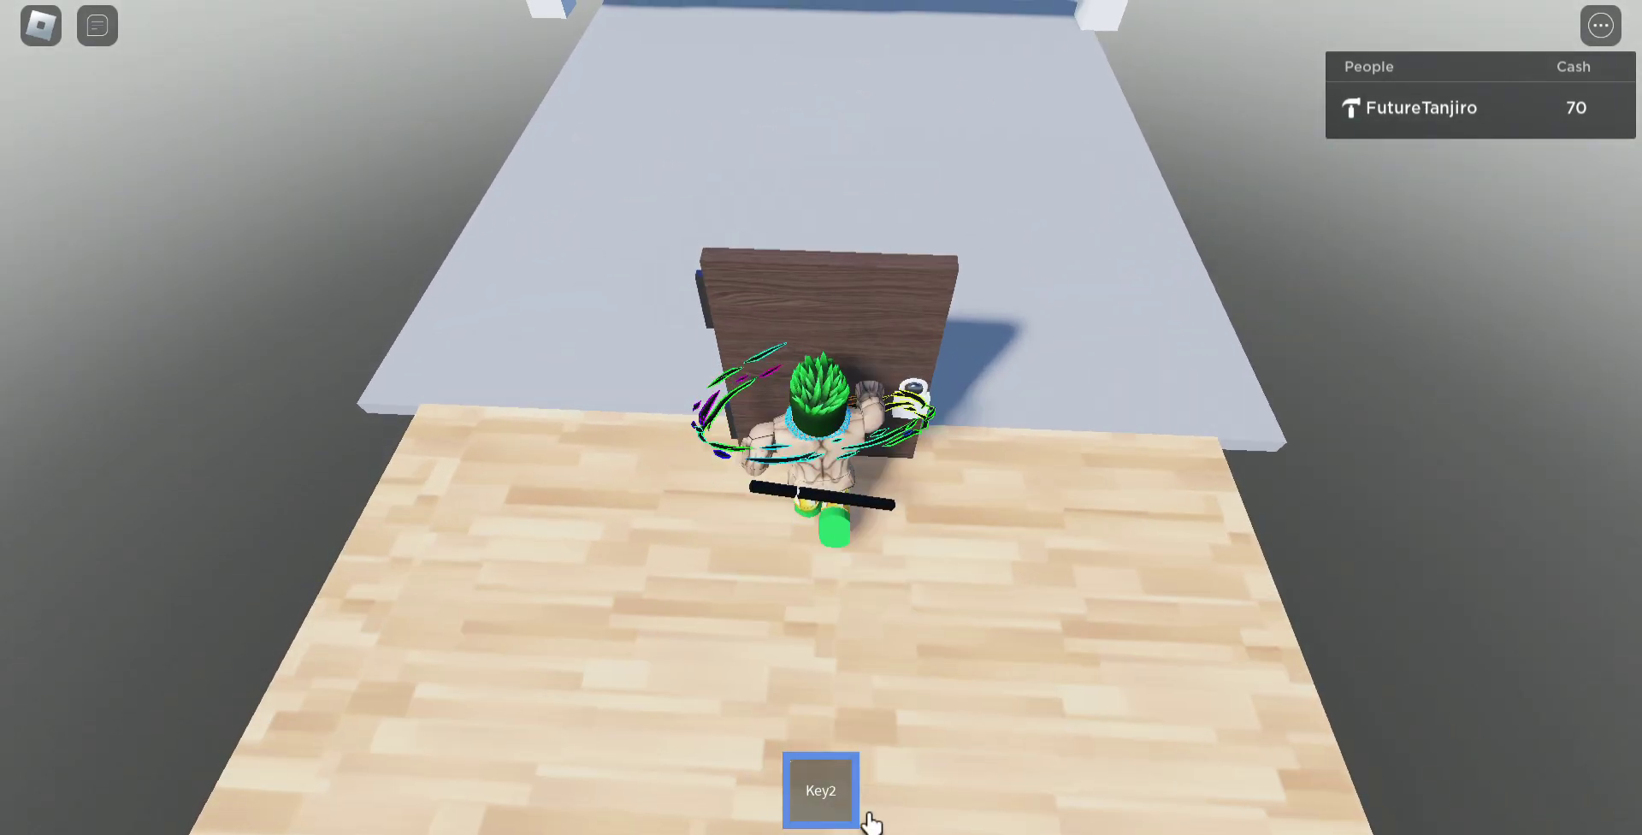
{"action": "left_click", "coordinate": [798, 645]}
{"action": "key", "text": "w"}
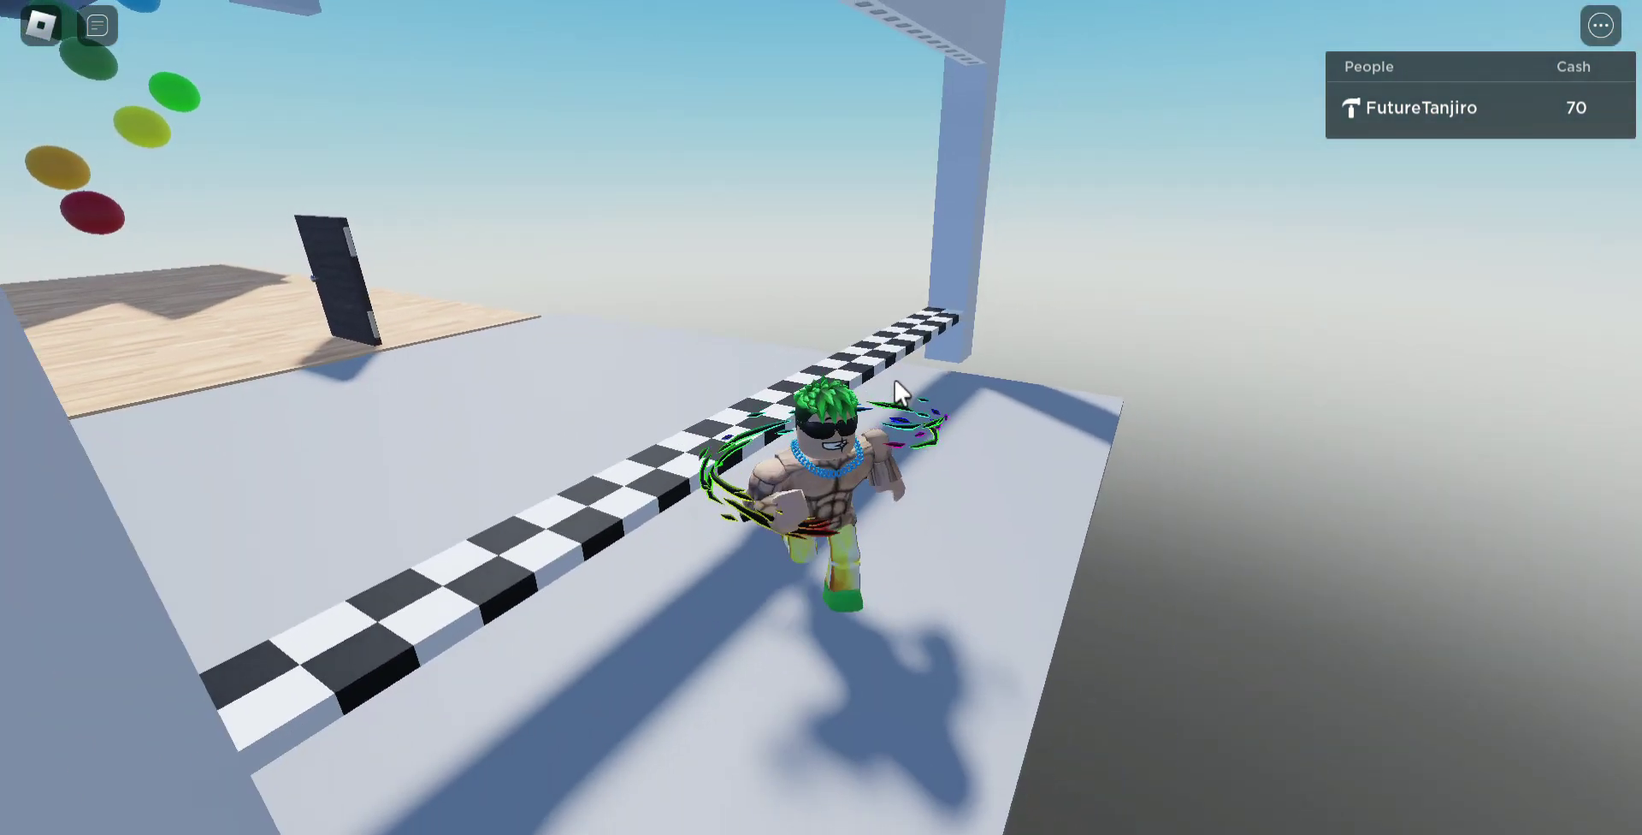
Step: Orbit the camera around the idle avatar on the grey finish platform
{"action": "left_click_drag", "start_coordinate": [835, 569], "coordinate": [965, 420]}
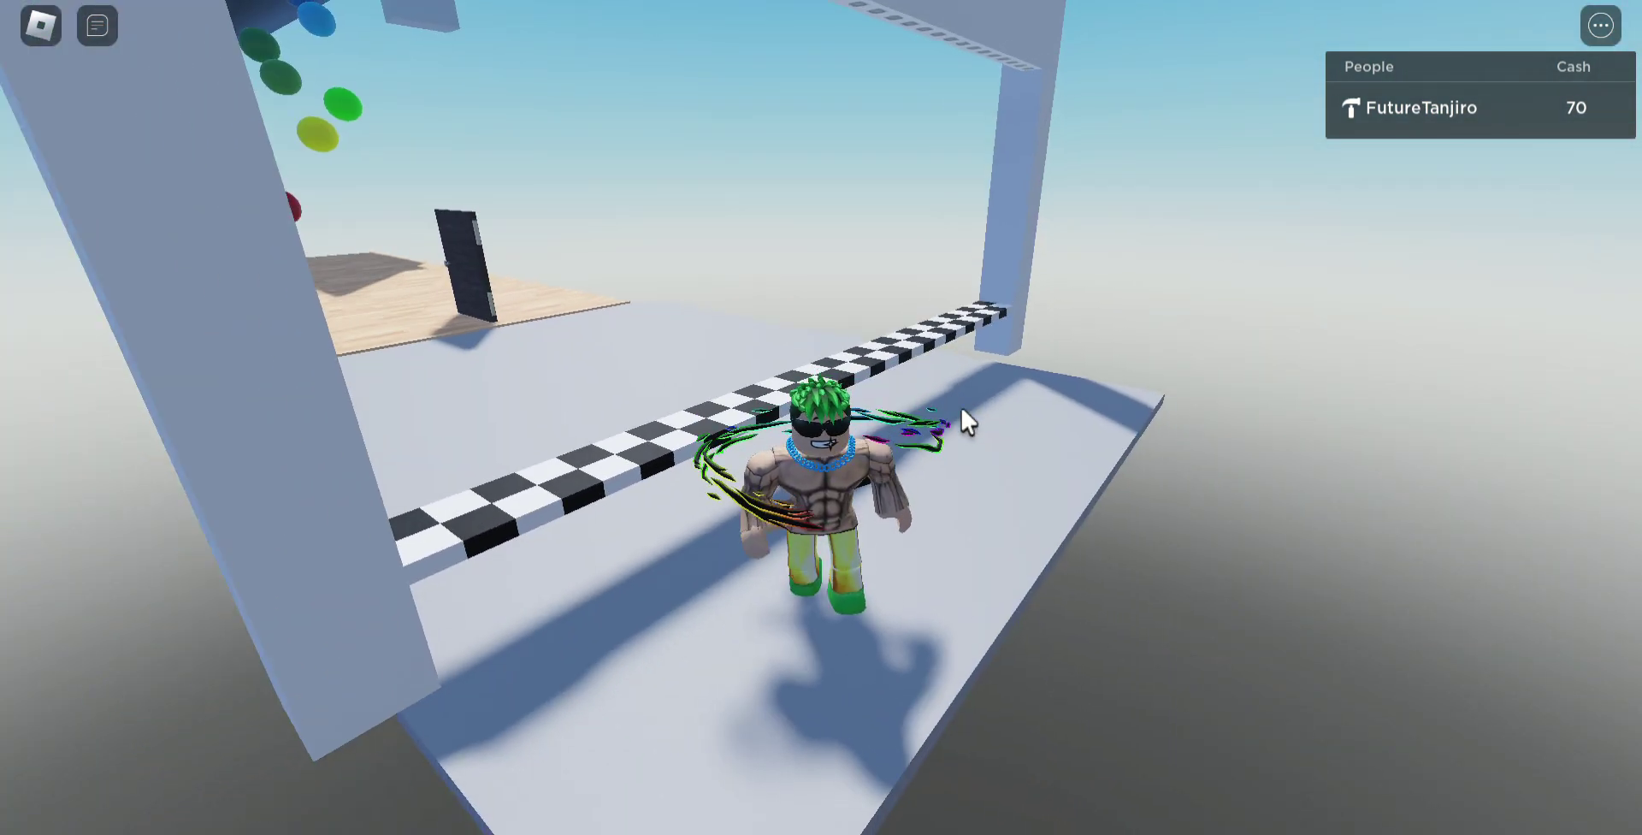
{"action": "left_click_drag", "start_coordinate": [957, 643], "coordinate": [955, 626]}
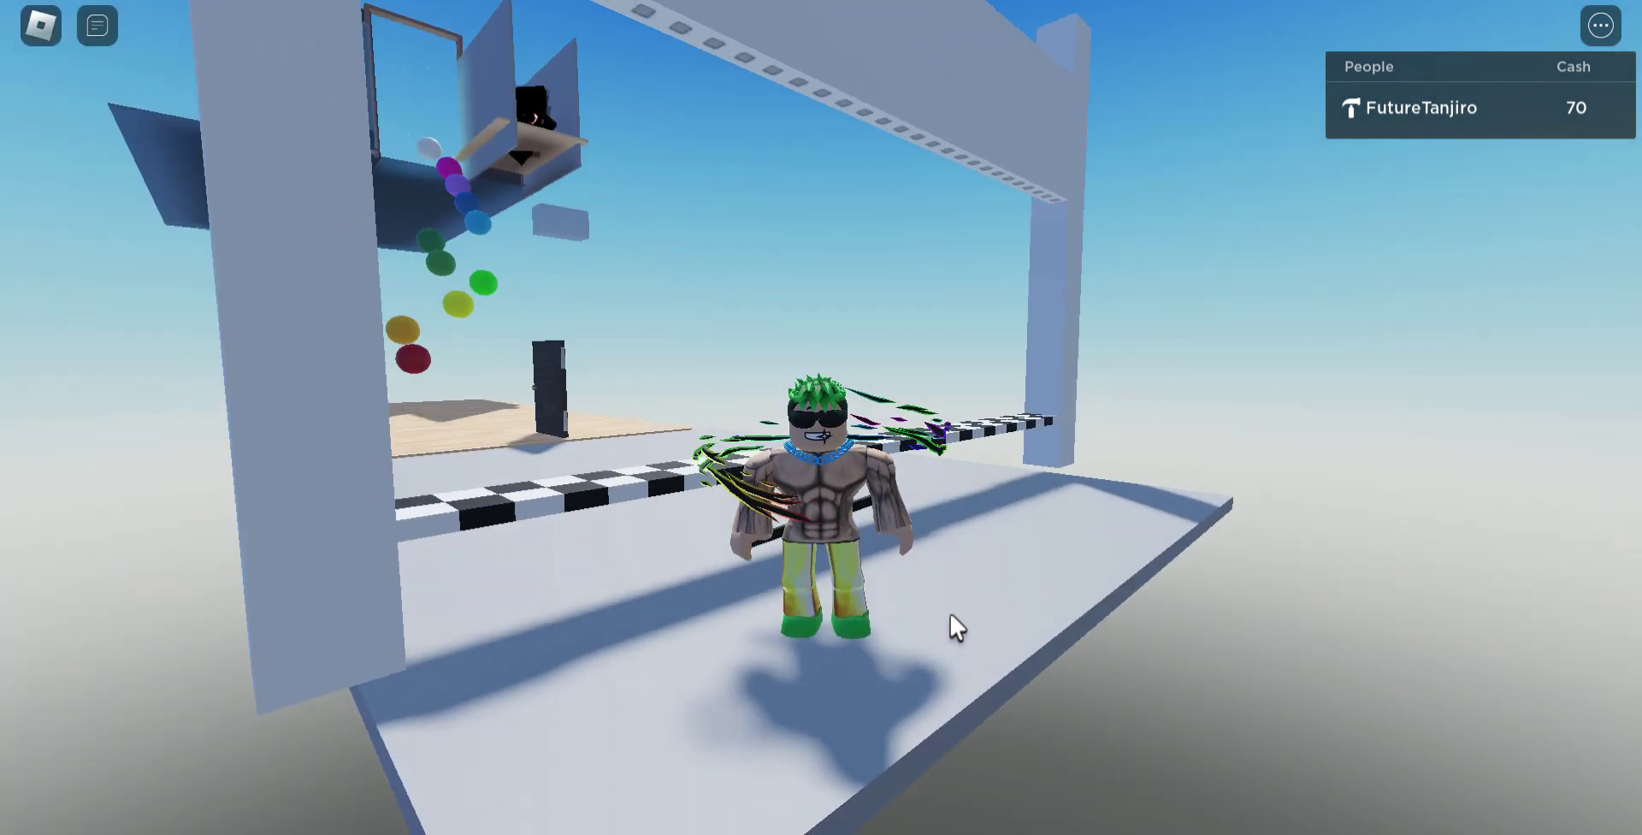